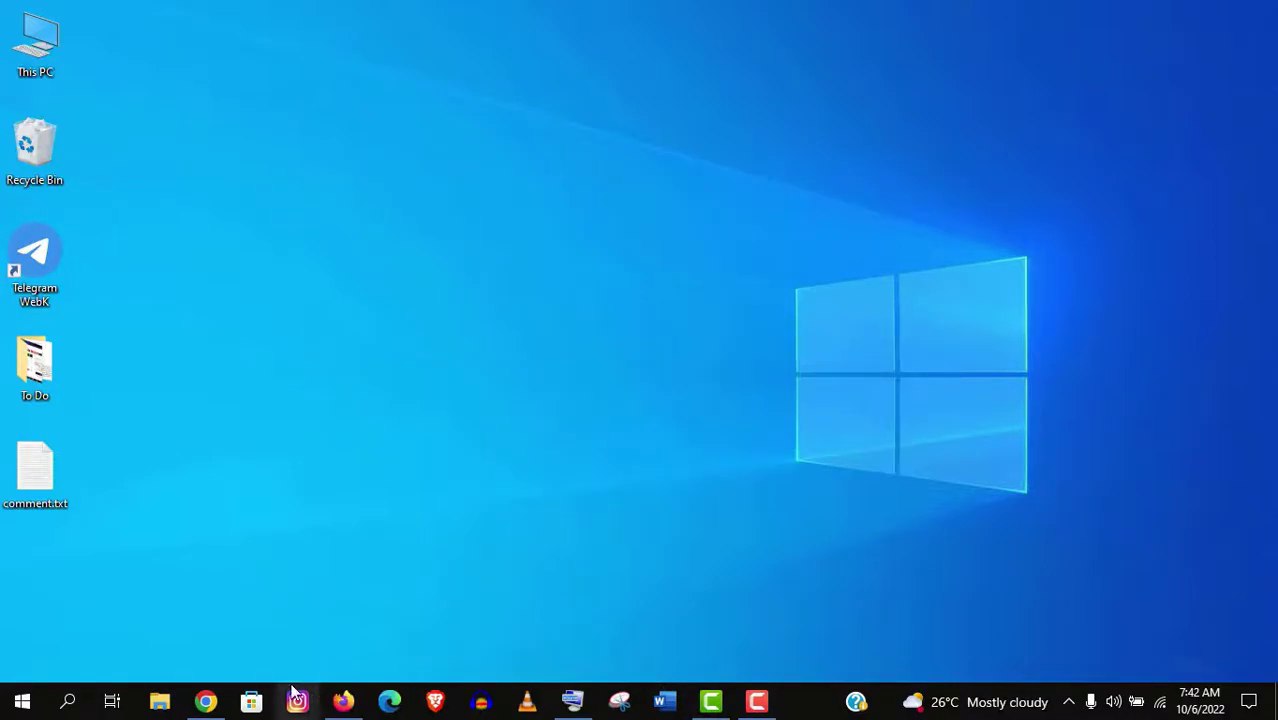
- Switch to Chrome and review the skillmehow.com domain listed on the GoDaddy products page
left_click(192, 708)
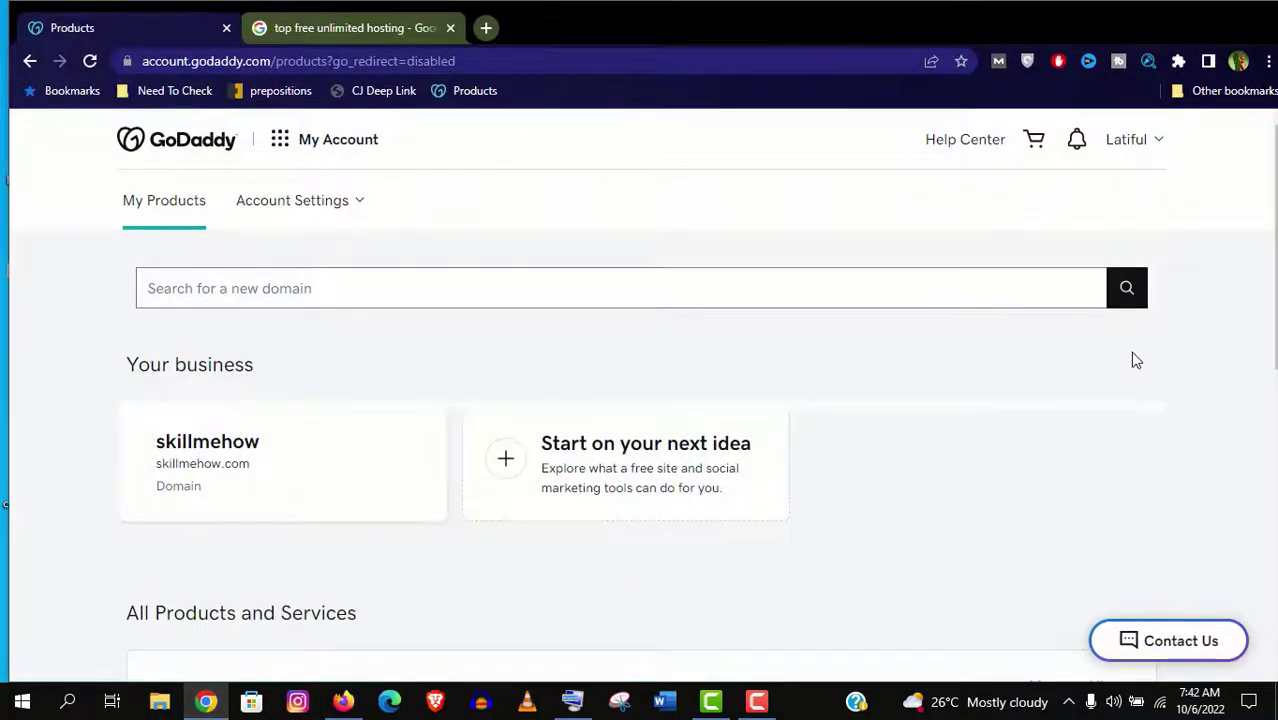
scroll(447, 340, "down", 2)
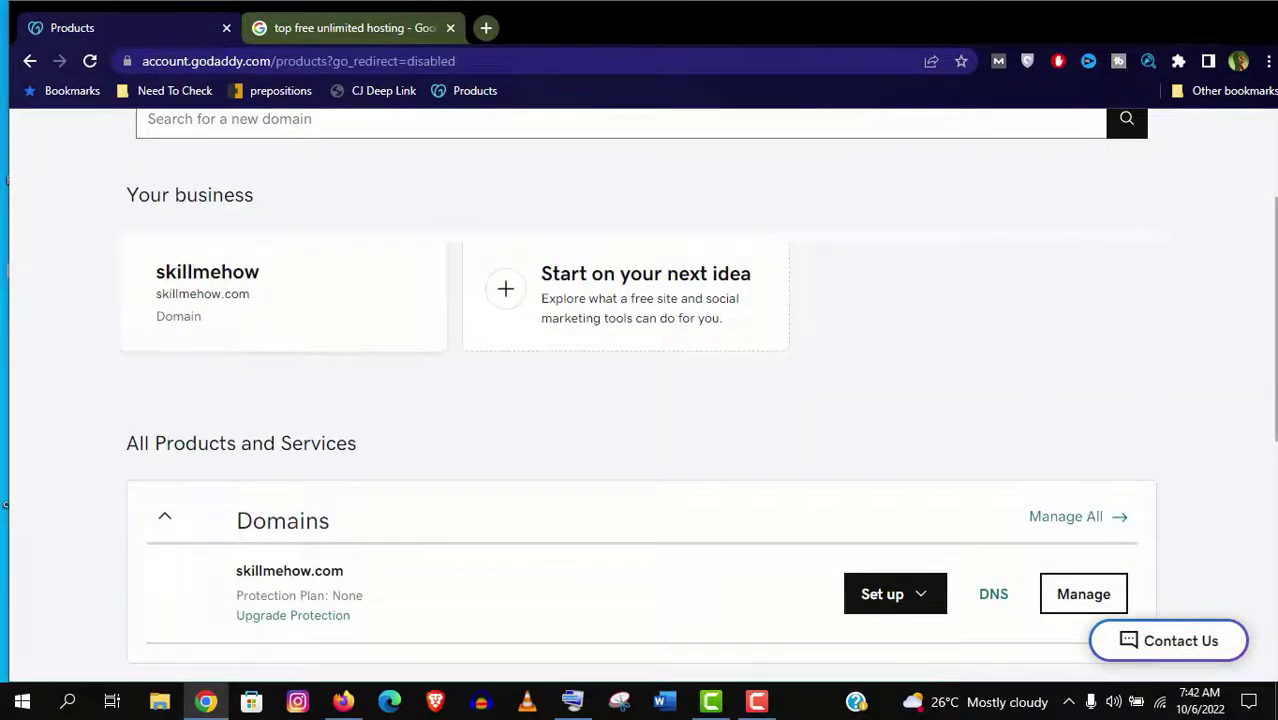
scroll(1244, 367, "up", 2)
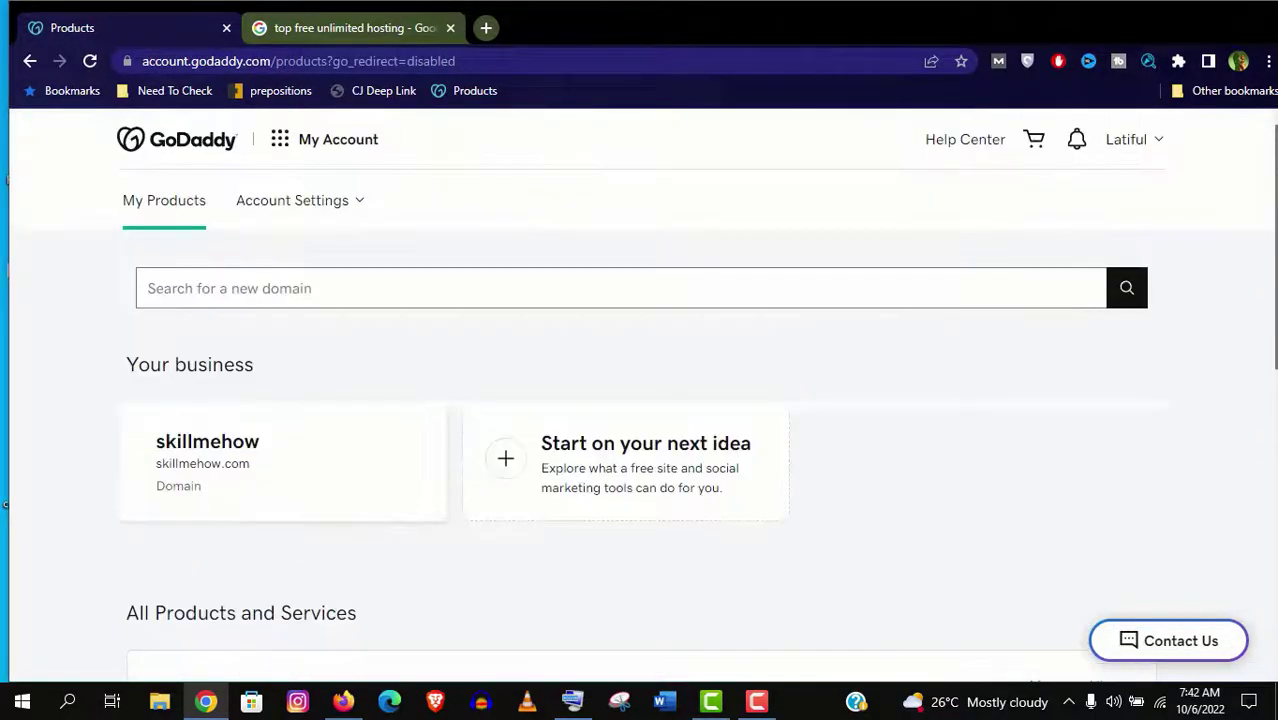
- Look up InfinityFree from the "top free unlimited hosting" results, open its website in a new tab and close the search tab
left_click(376, 28)
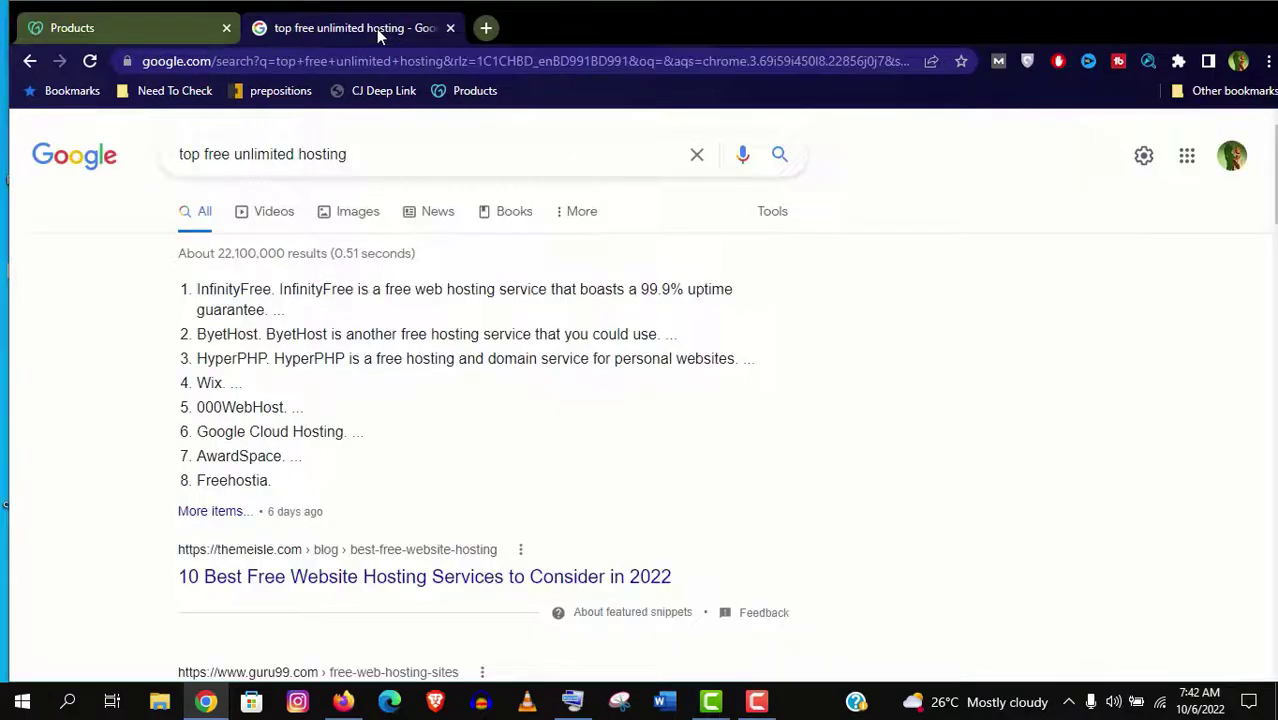
left_click(210, 168)
left_click(40, 272)
left_click_drag(271, 288, 560, 27)
right_click(440, 318)
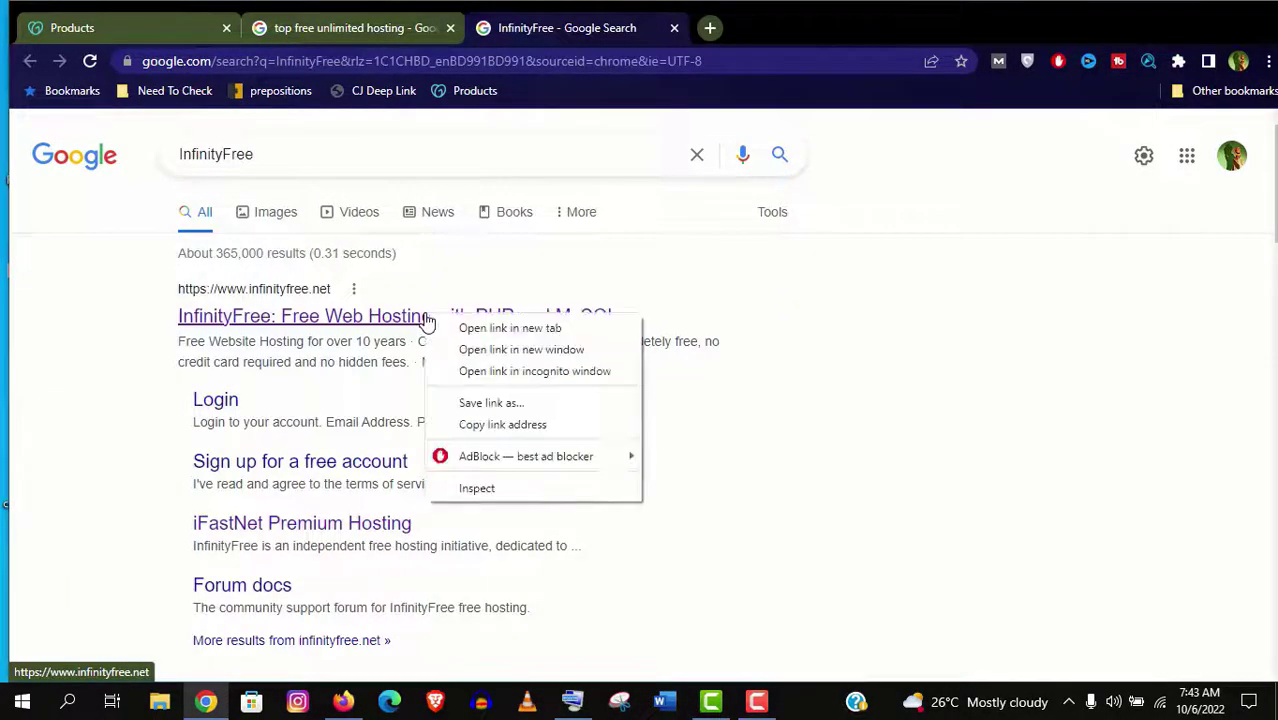
left_click(470, 326)
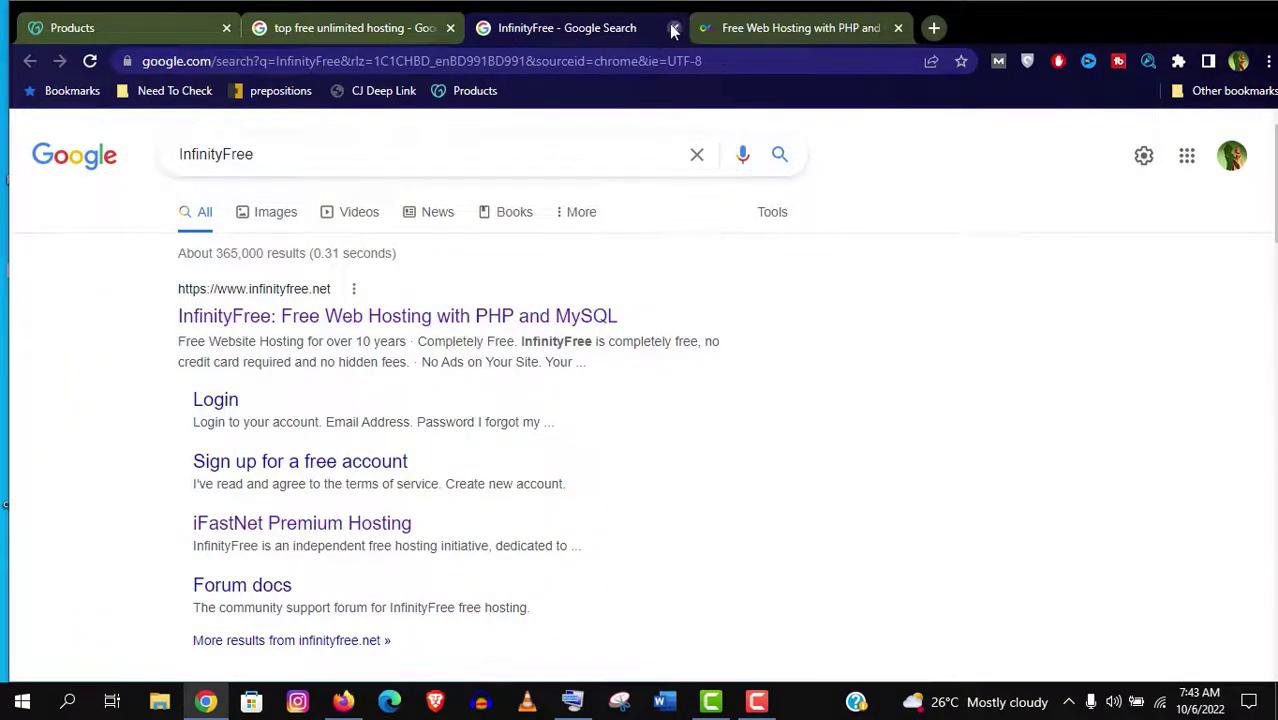
left_click(673, 28)
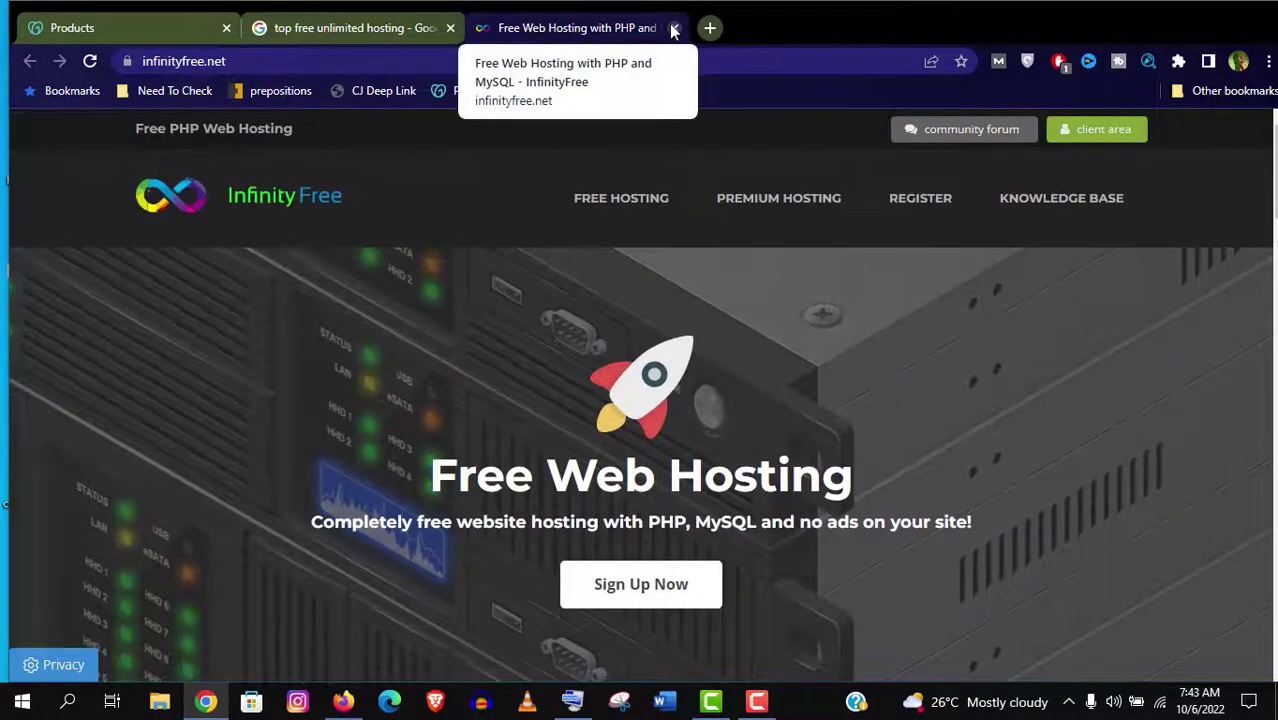
- Examine InfinityFree's homepage for its free hosting features, including disk space, bandwidth, unlimited hosting and custom domain support
scroll(640, 400, "down", 10)
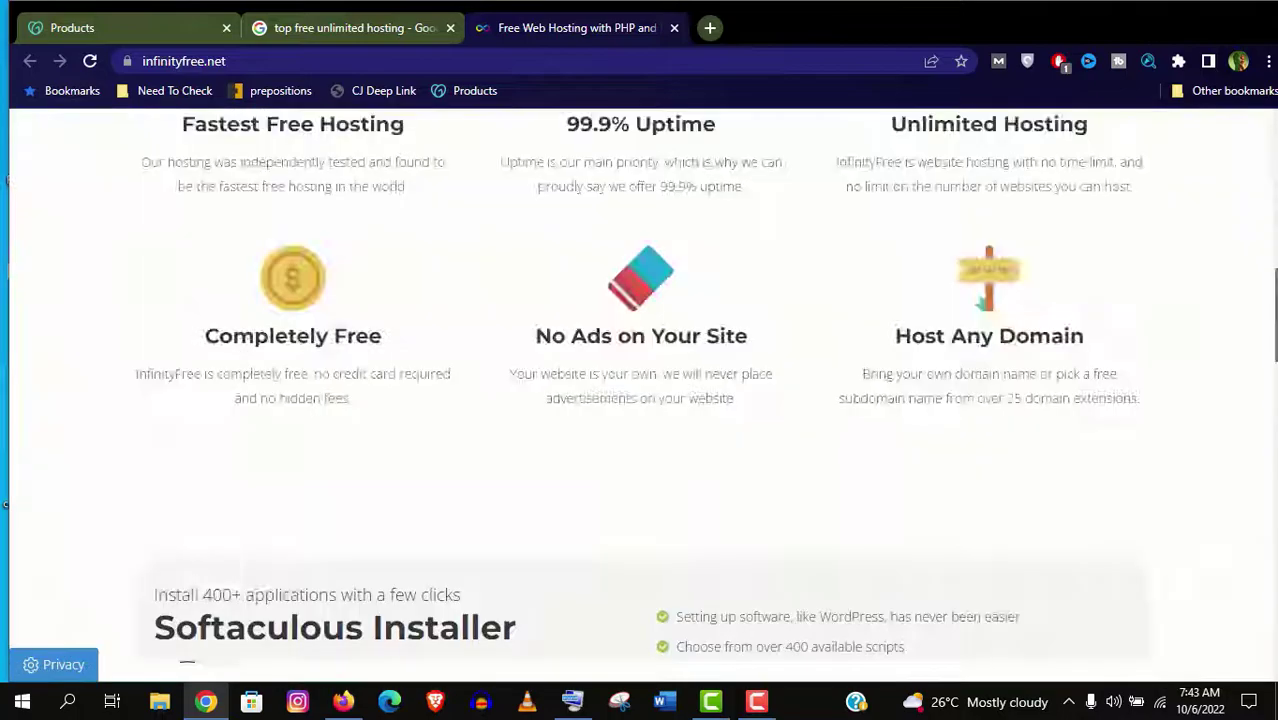
scroll(640, 400, "down", 1)
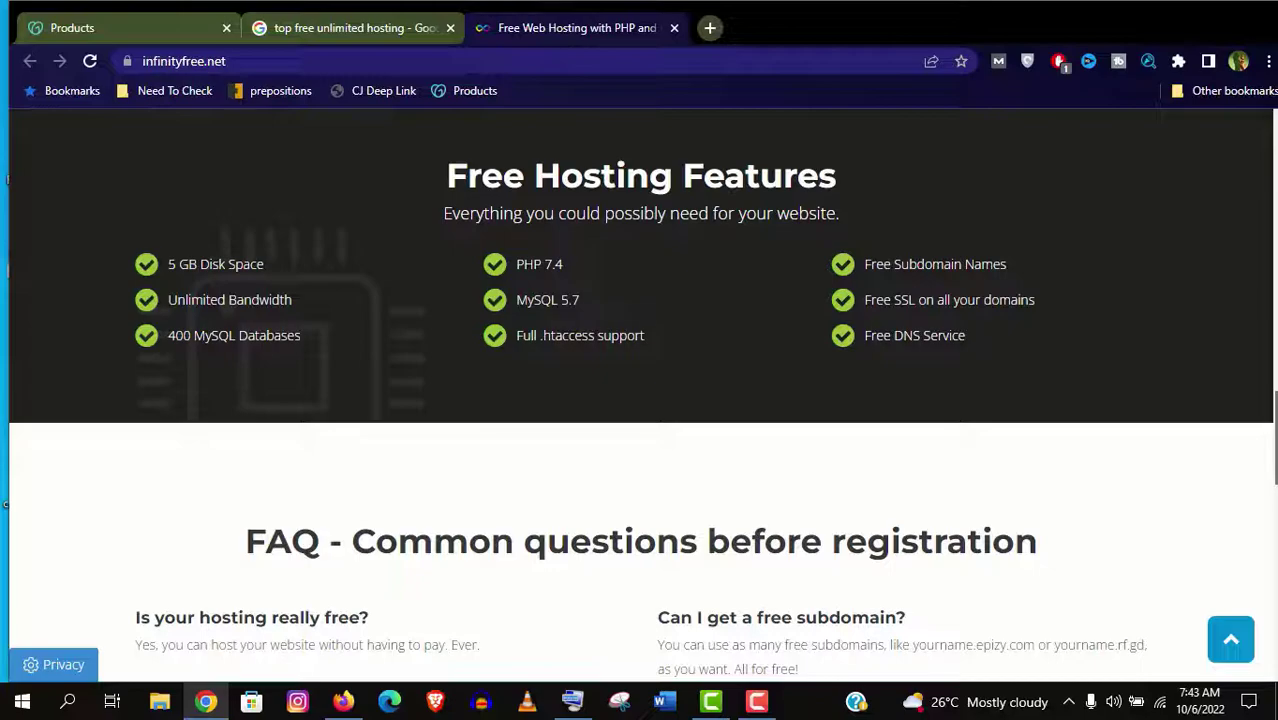
scroll(640, 400, "up", 6)
scroll(640, 400, "up", 3)
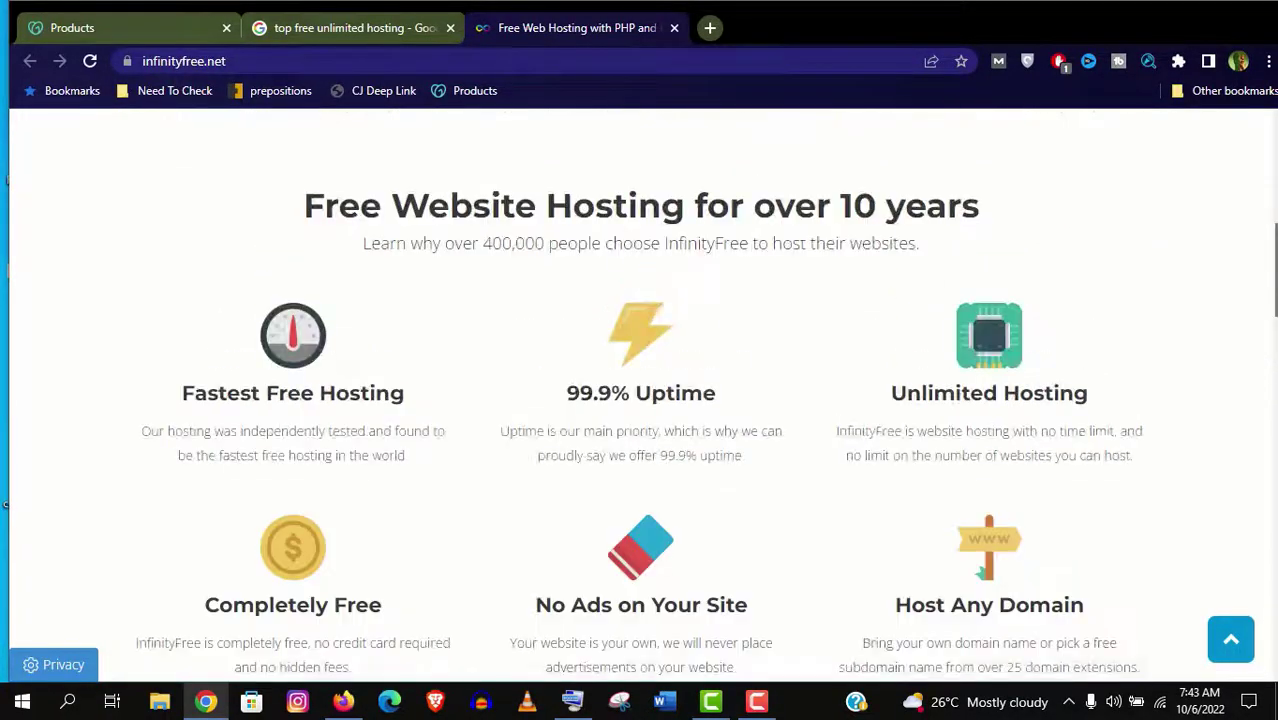
scroll(640, 400, "down", 2)
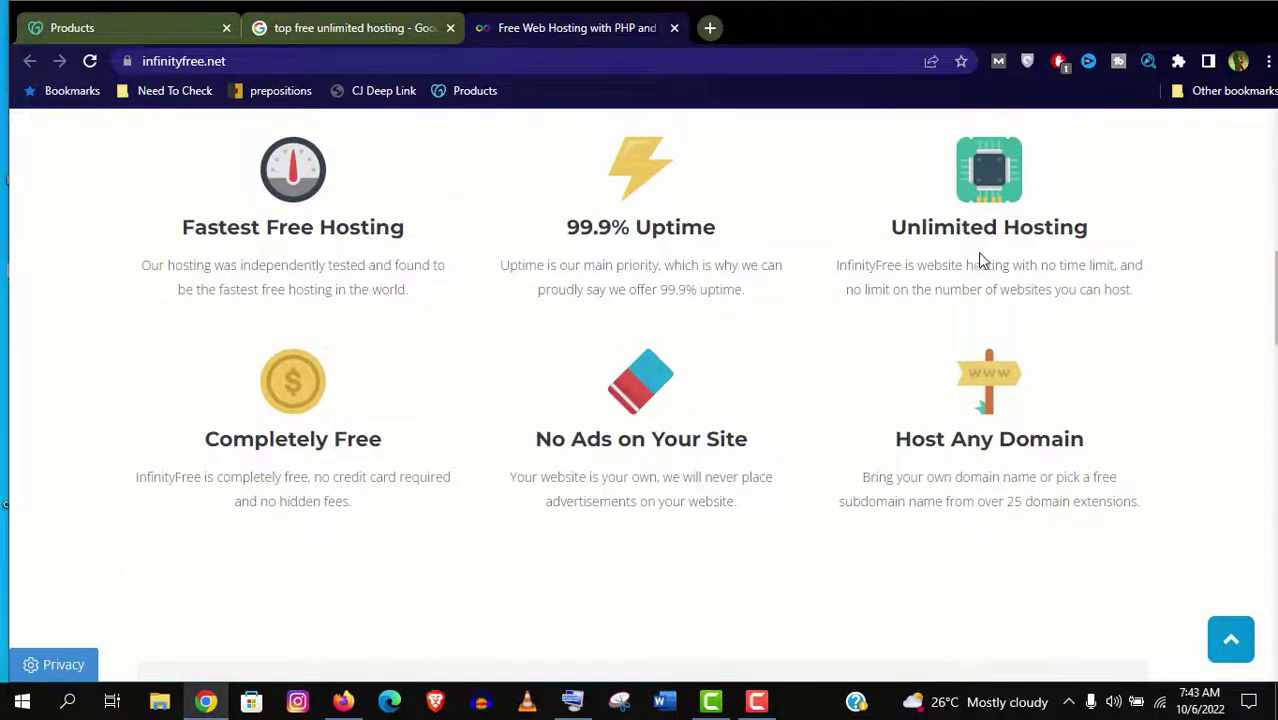
triple_click(980, 237)
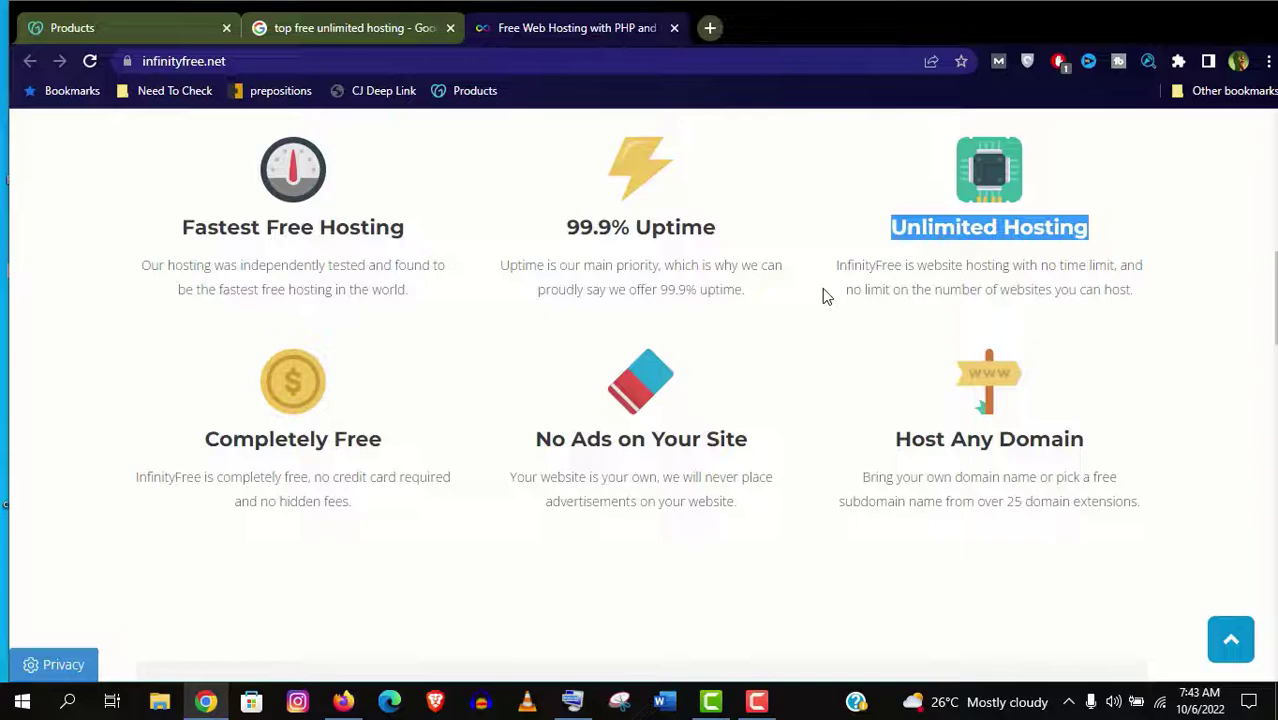
scroll(1274, 300, "down", 1)
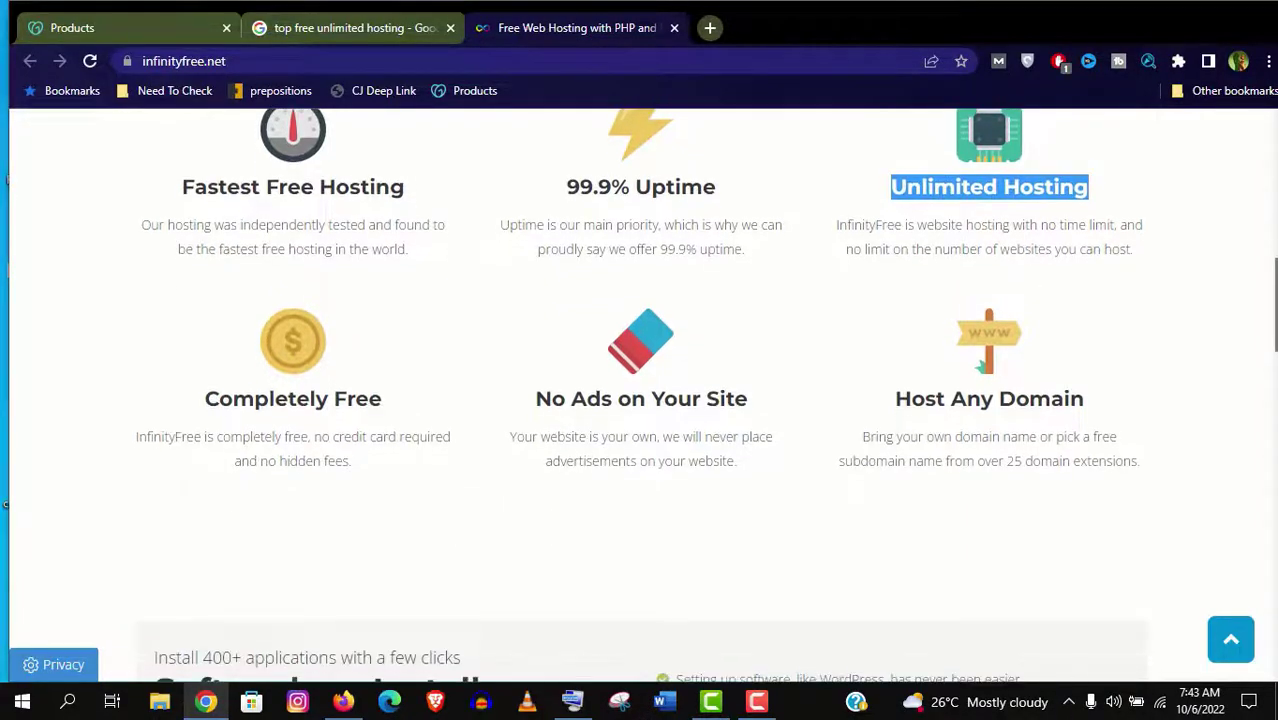
- Sign up for a free InfinityFree account, filling in the Confirm Password field, agreeing to the terms of service and completing the robot check
scroll(640, 400, "up", 8)
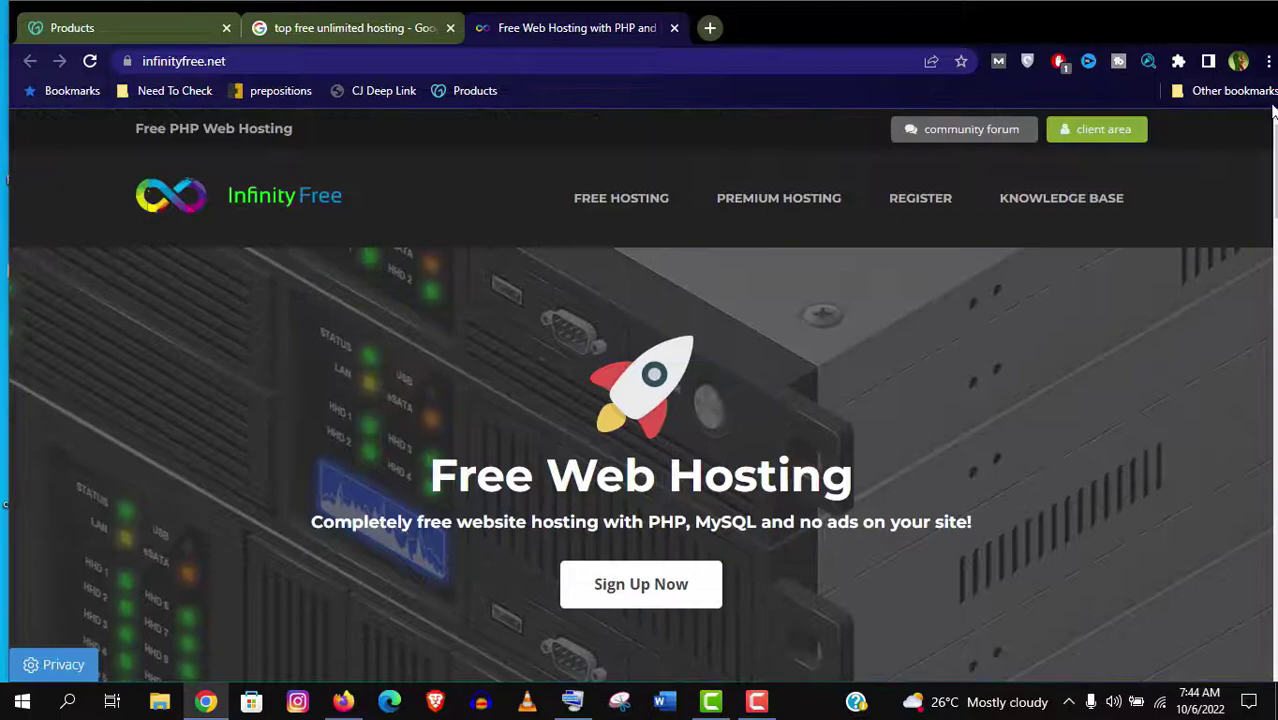
left_click(607, 590)
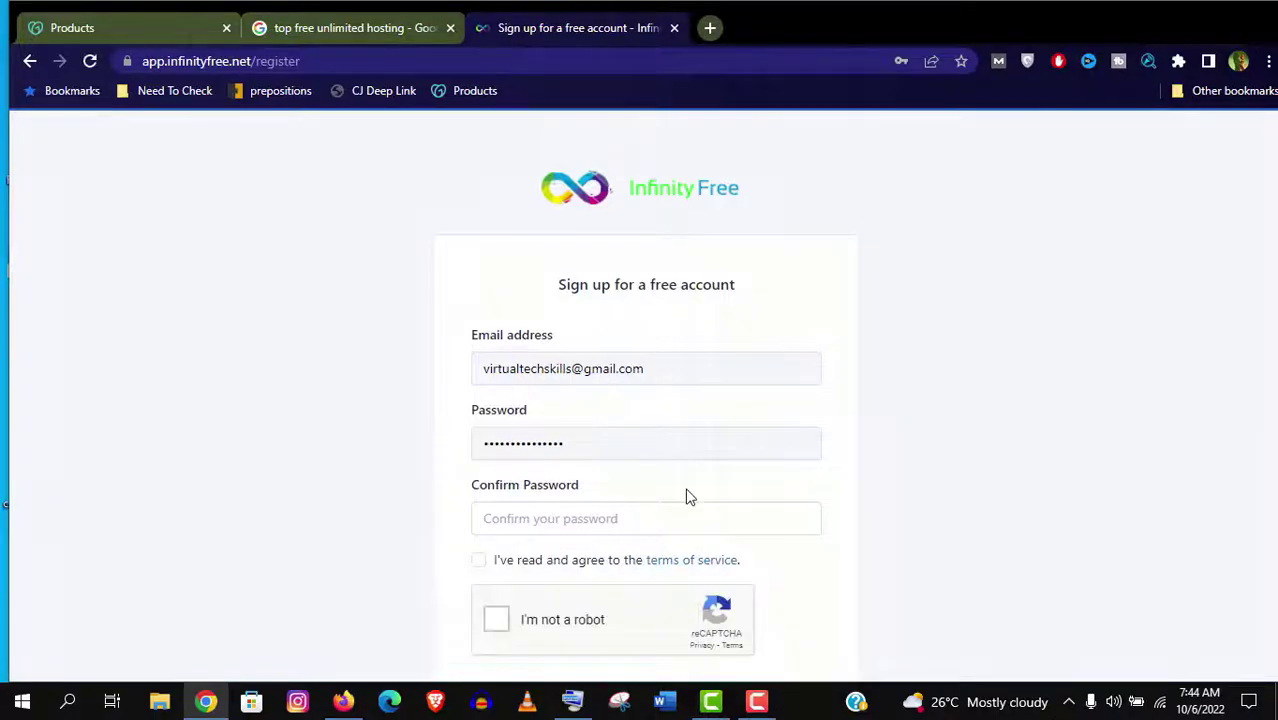
left_click(653, 516)
key("ctrl+v")
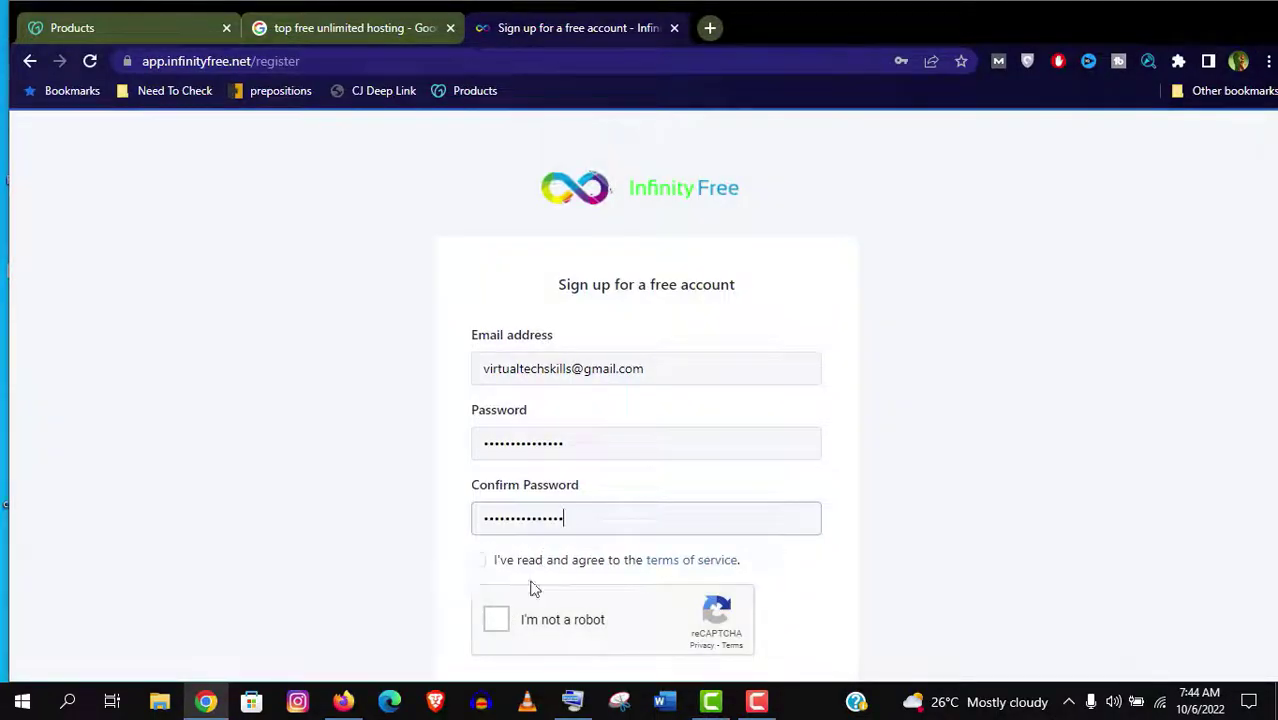
left_click(496, 619)
left_click(479, 561)
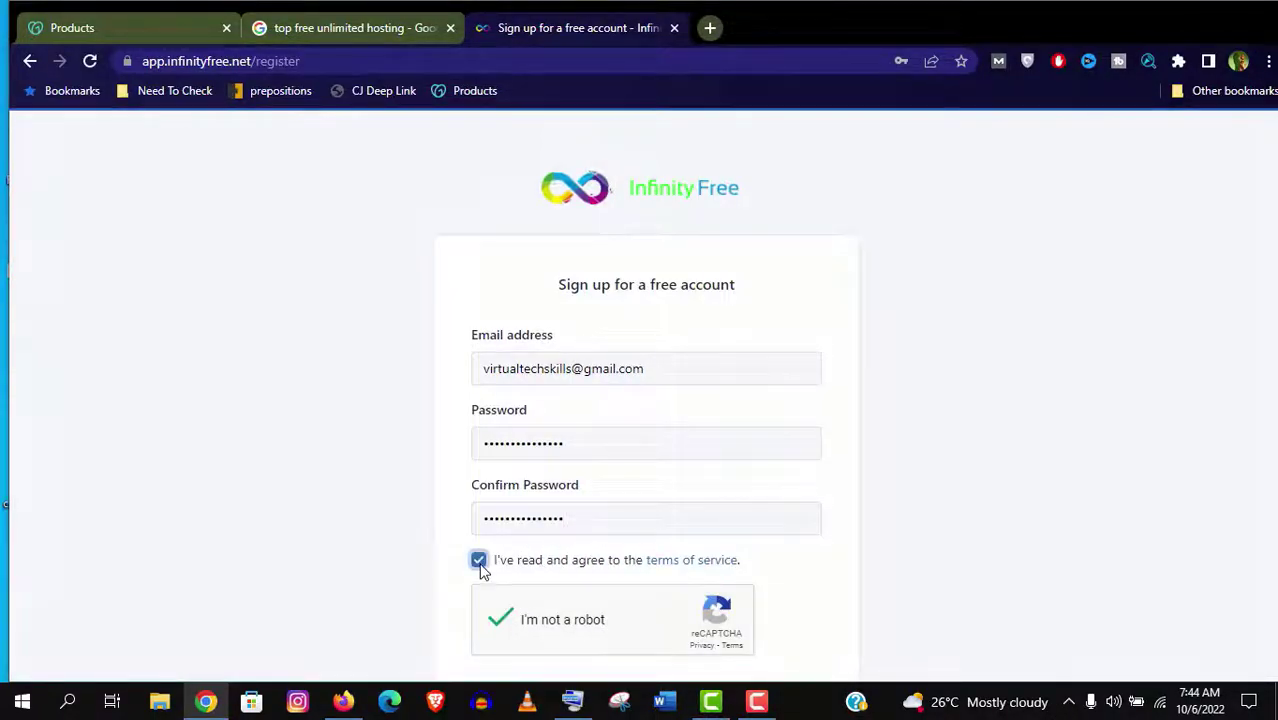
scroll(620, 600, "down", 2)
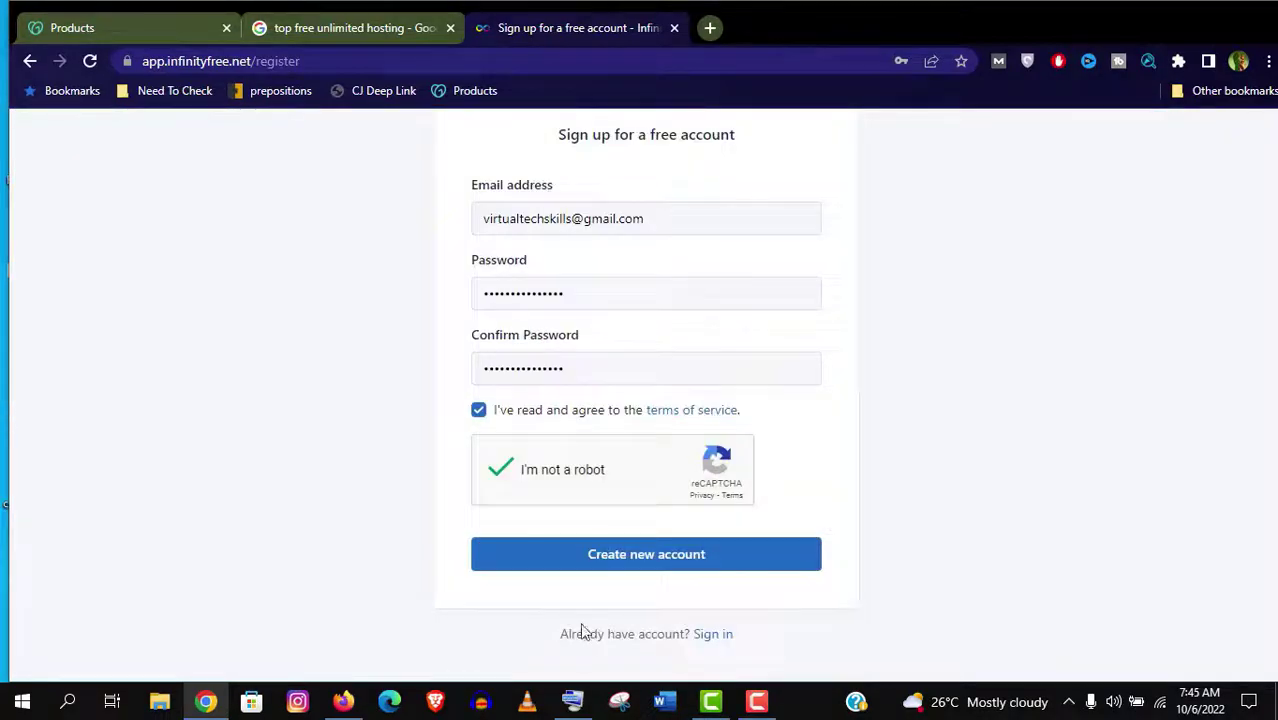
left_click(570, 556)
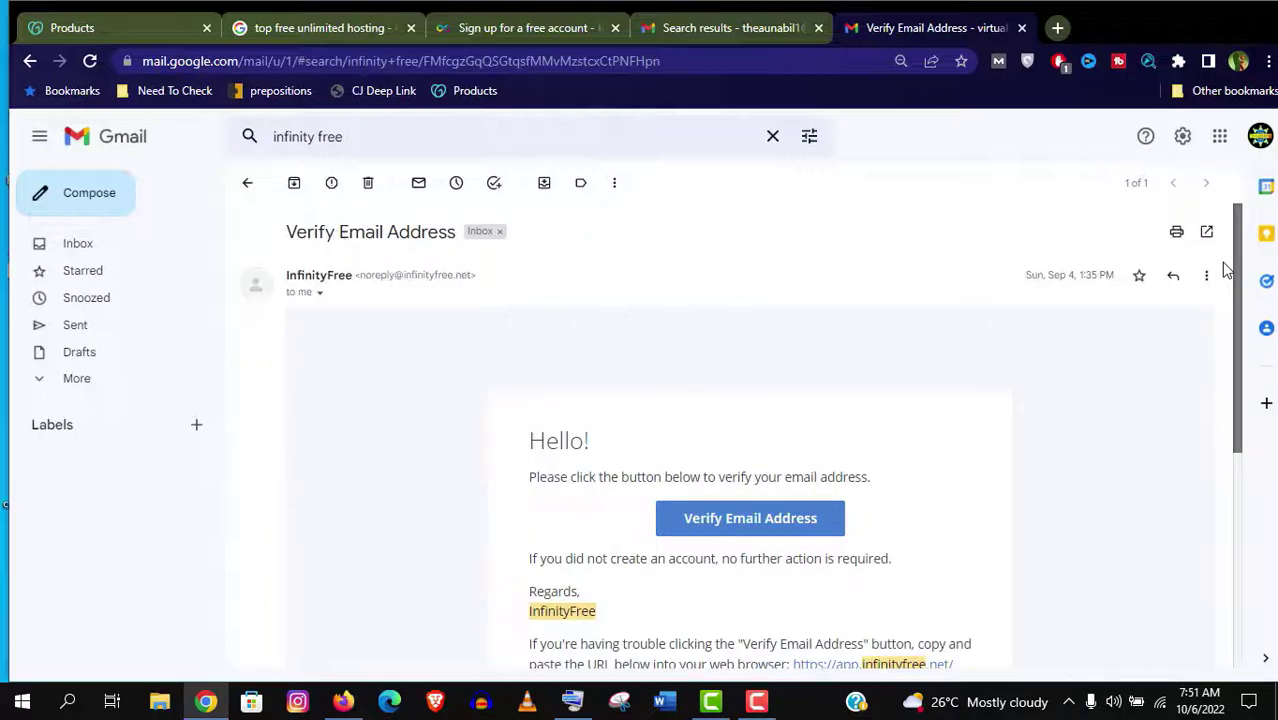
- Verify the email address from InfinityFree's verification message and sign in to the InfinityFree account
left_click_drag(1236, 322, 1231, 368)
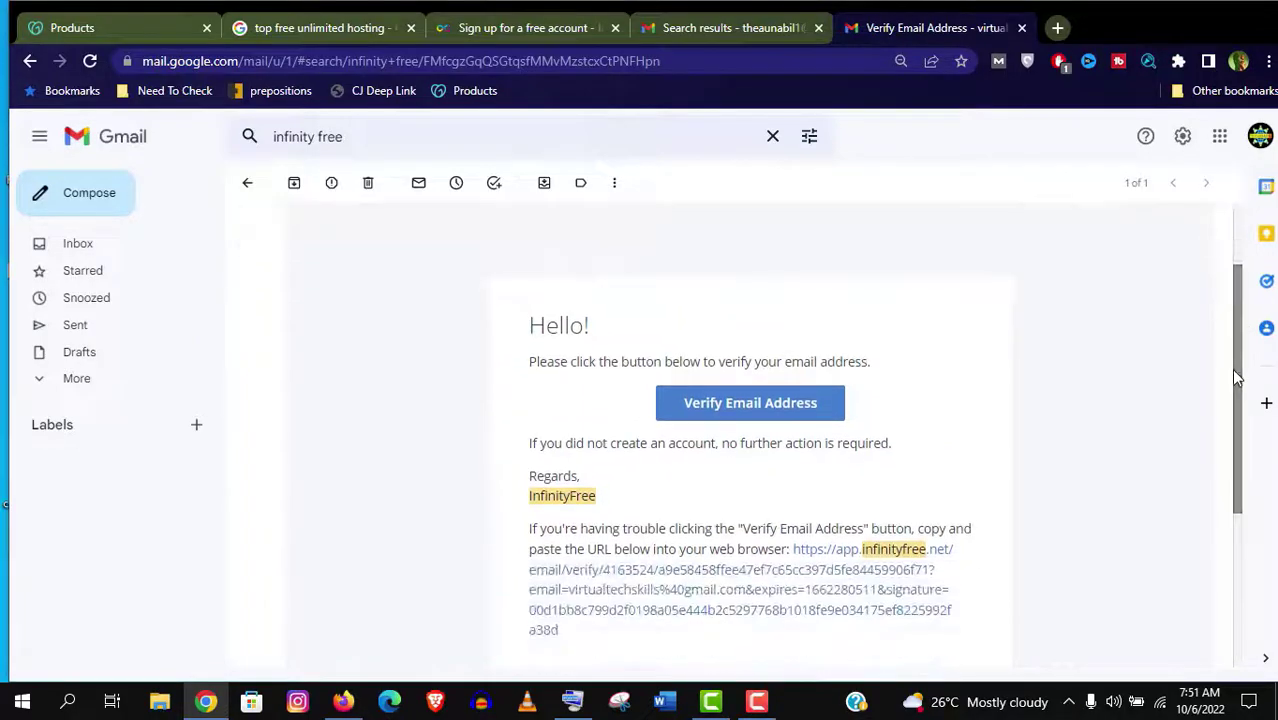
left_click(796, 410)
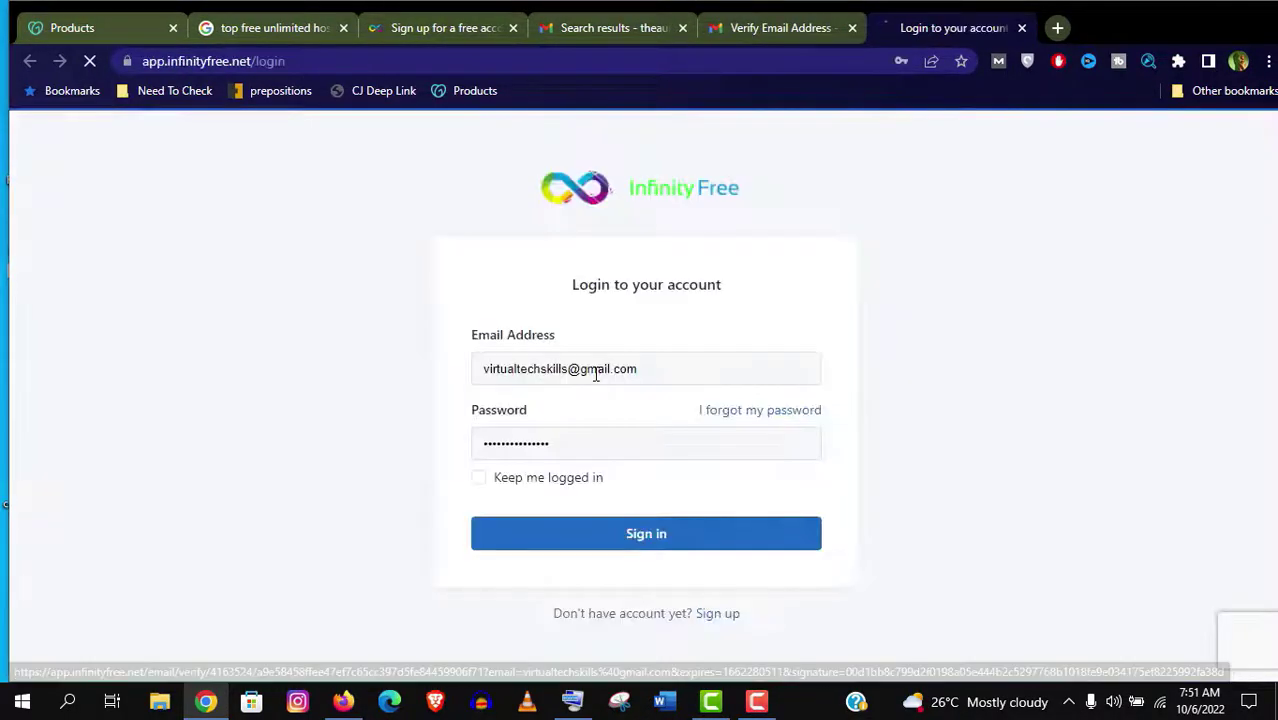
left_click(588, 369)
left_click(586, 550)
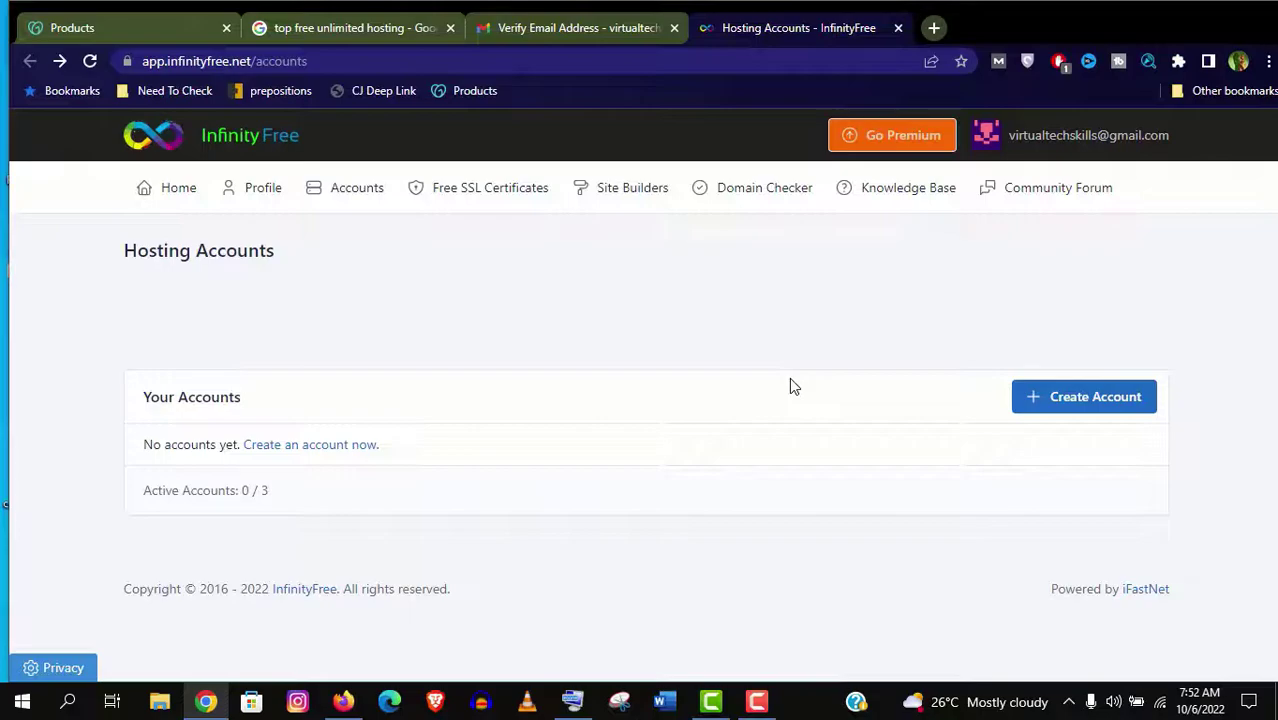
- Start creating a new hosting account with Custom Domain as the domain type
left_click(1084, 397)
left_click(555, 483)
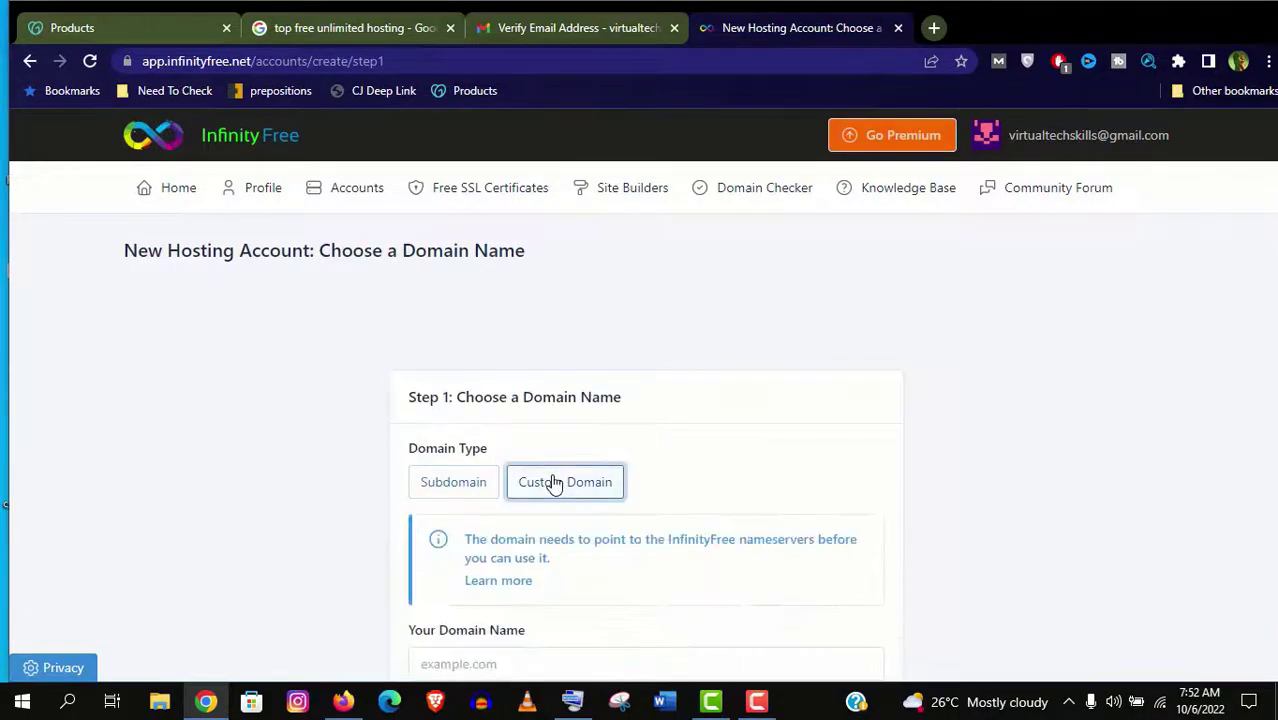
scroll(1178, 418, "down", 3)
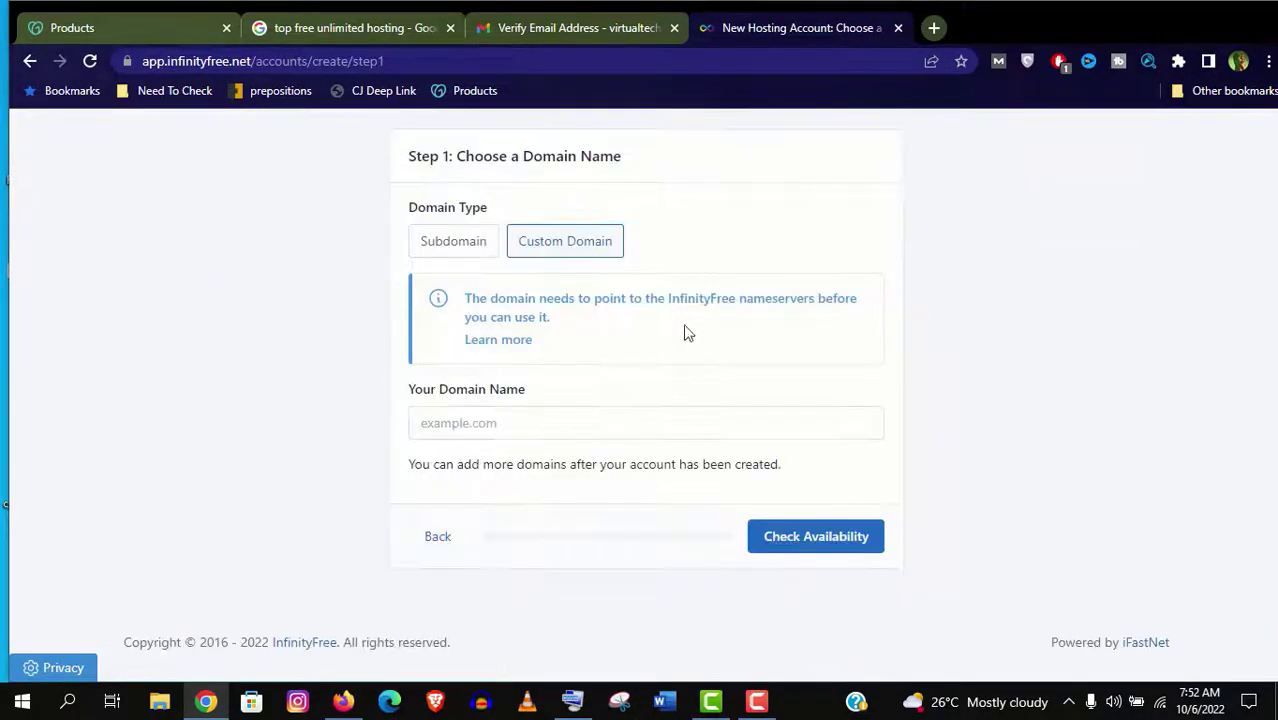
- Search Google for the phrase "InfinityFree nameservers" from the custom domain notice
scroll(1241, 394, "up", 3)
left_click_drag(668, 539, 815, 539)
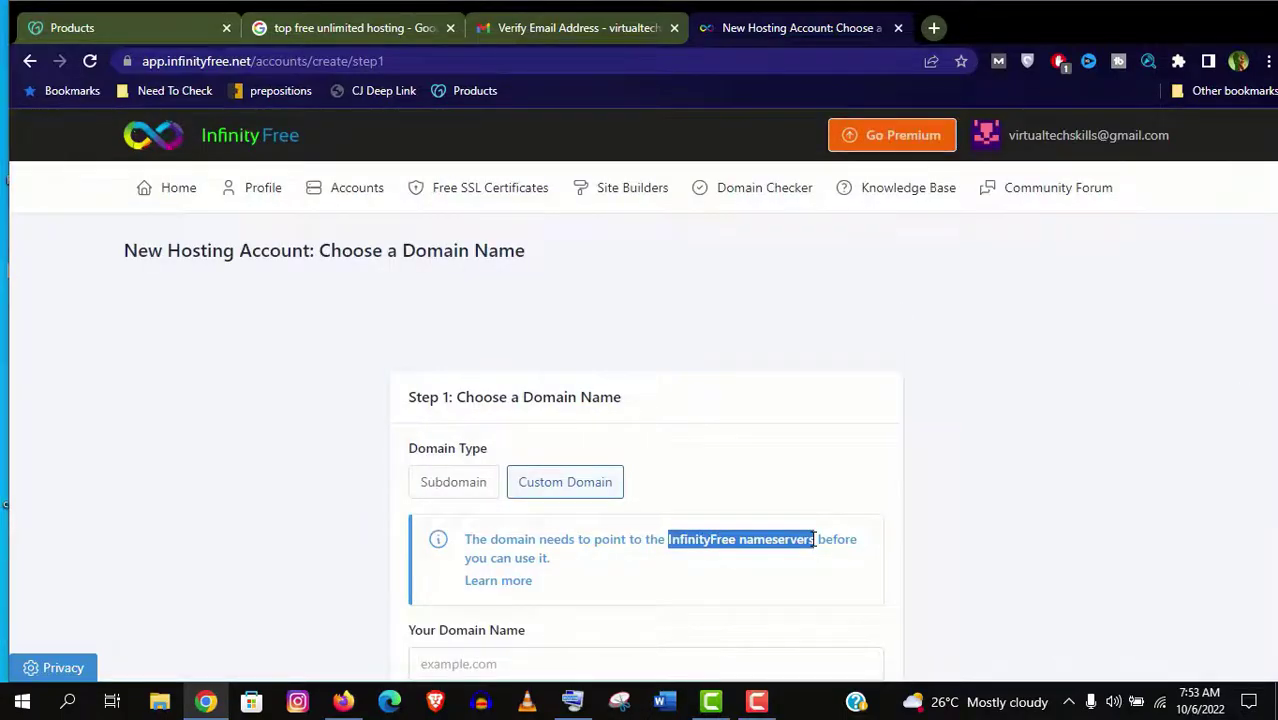
right_click(815, 539)
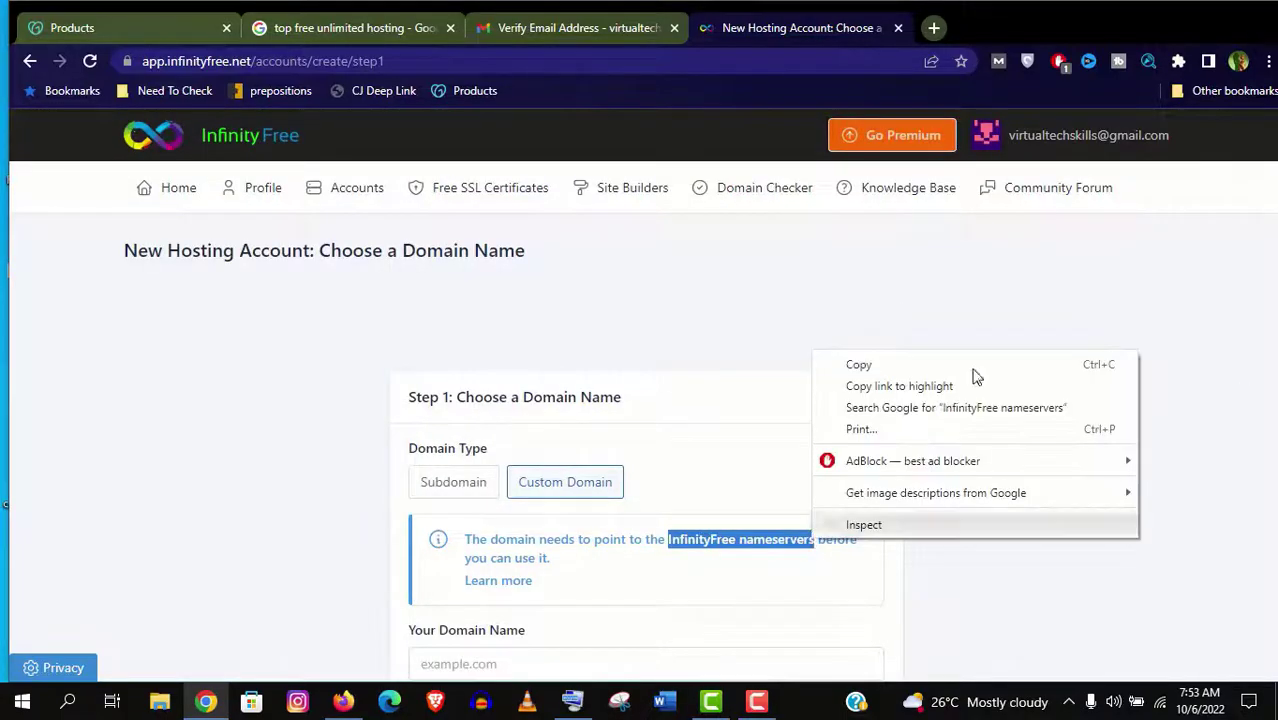
left_click(980, 406)
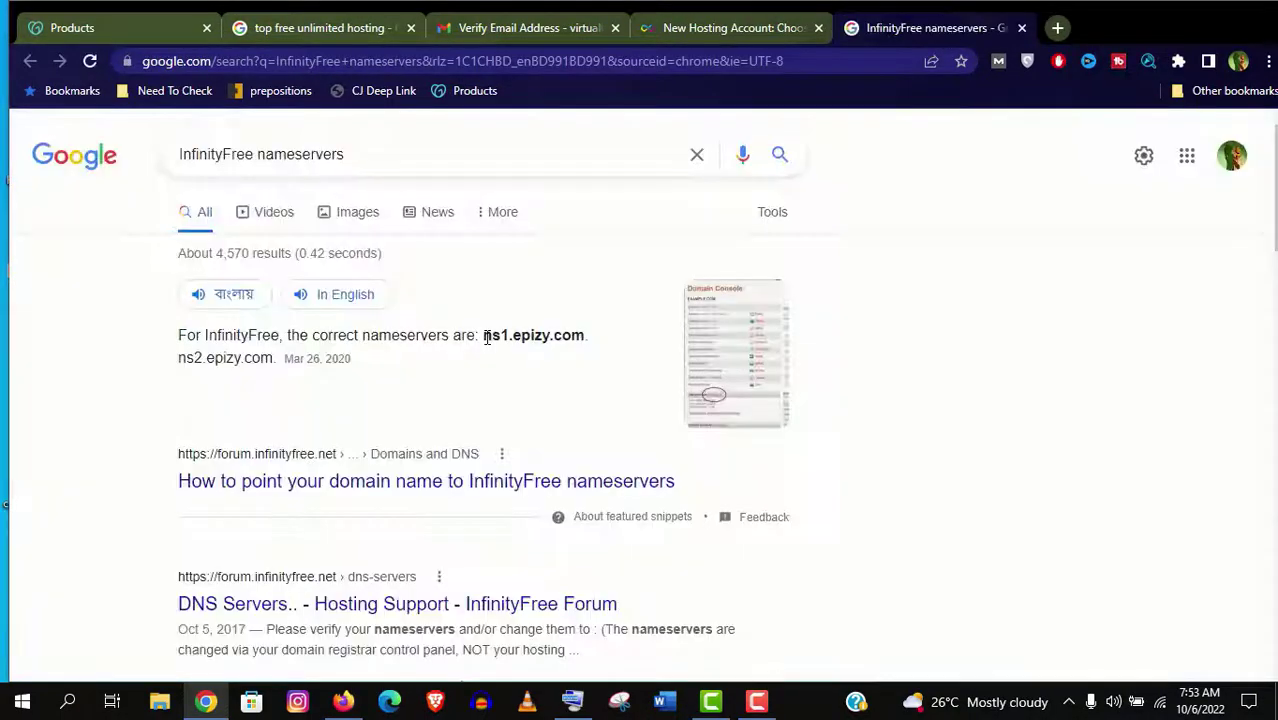
- Open the forum guide "How to point your domain name to InfinityFree nameservers" and close the hosting search and verification email tabs
left_click_drag(483, 335, 590, 344)
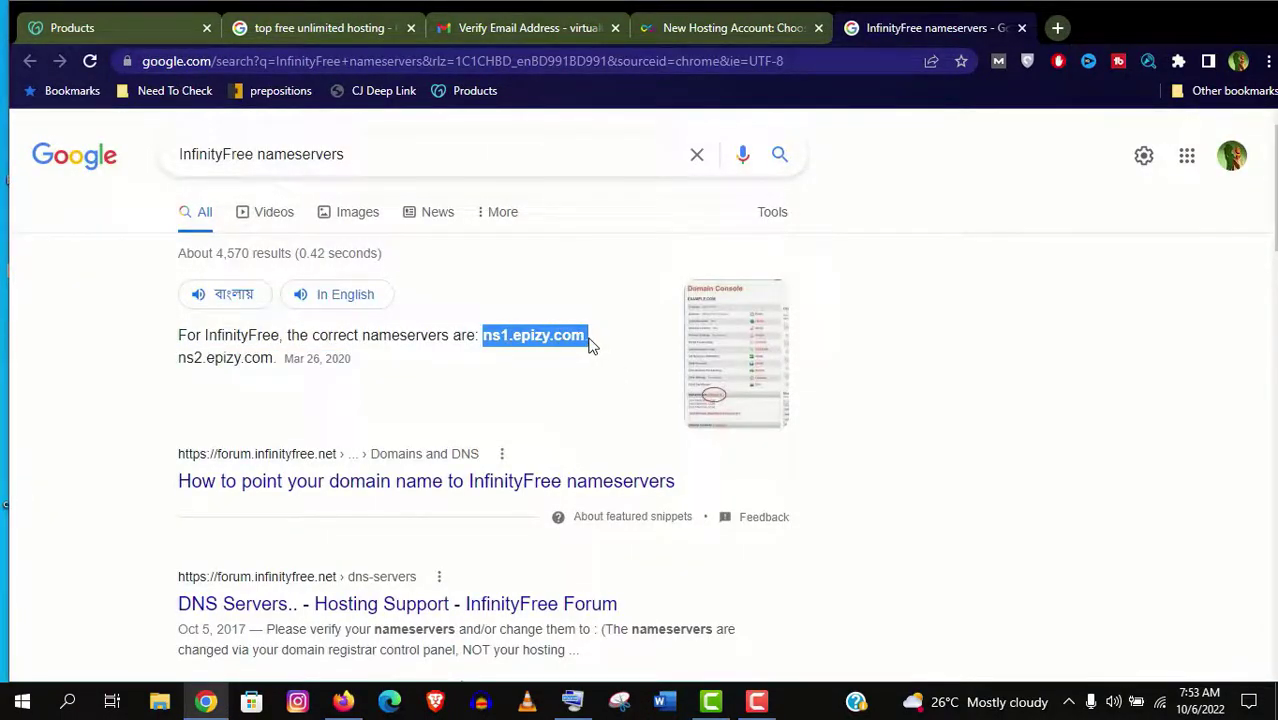
left_click(508, 484)
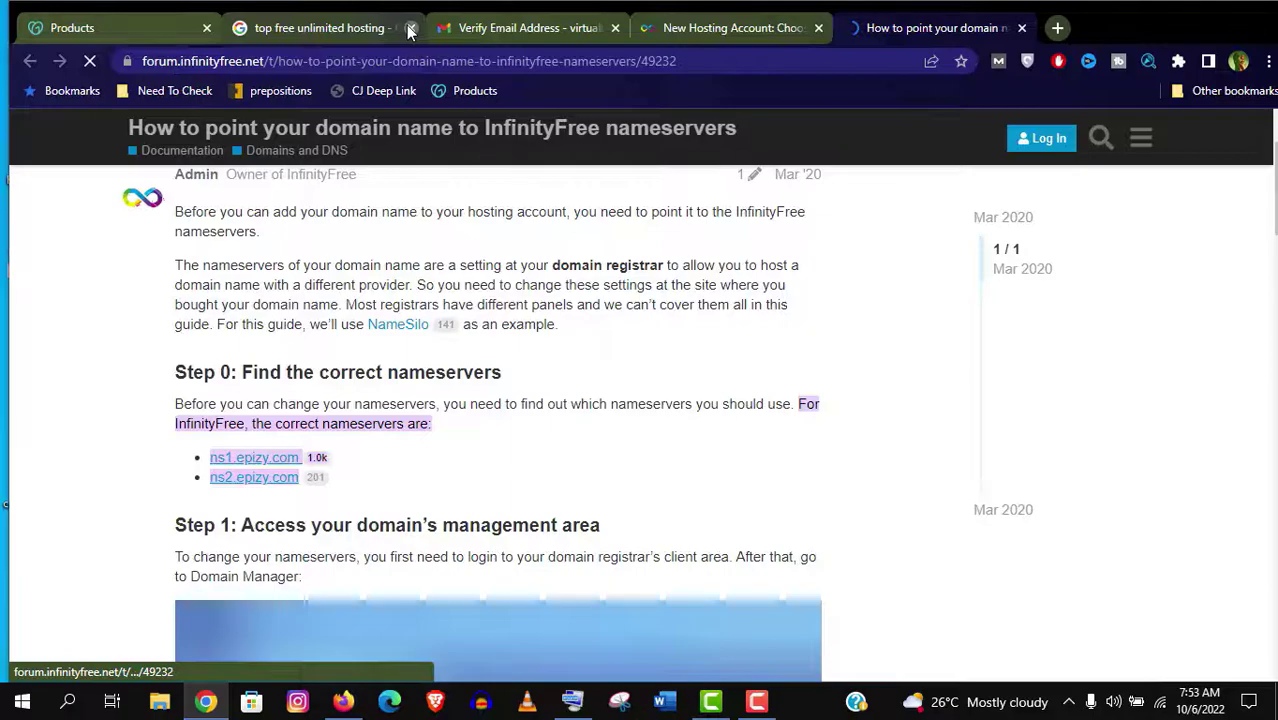
left_click(409, 28)
left_click(409, 28)
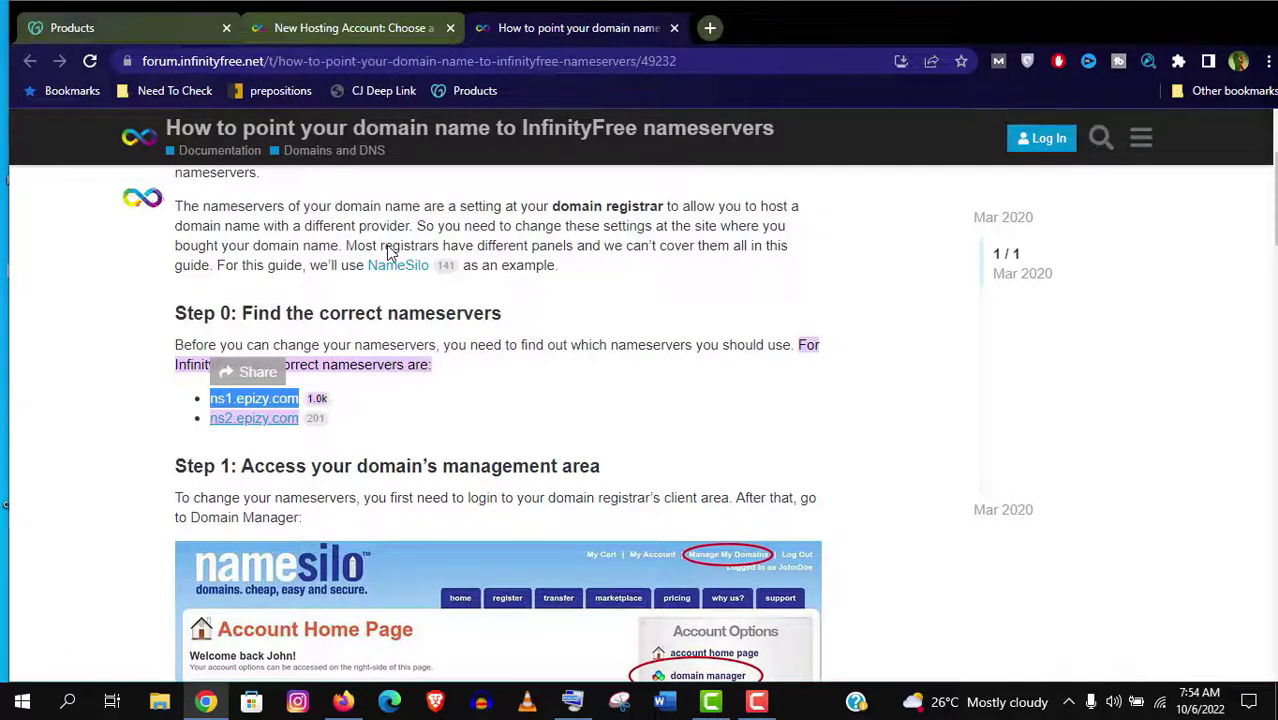
- Return to GoDaddy and open the Nameservers section in DNS Management for skillmehow.com
key("ctrl+1")
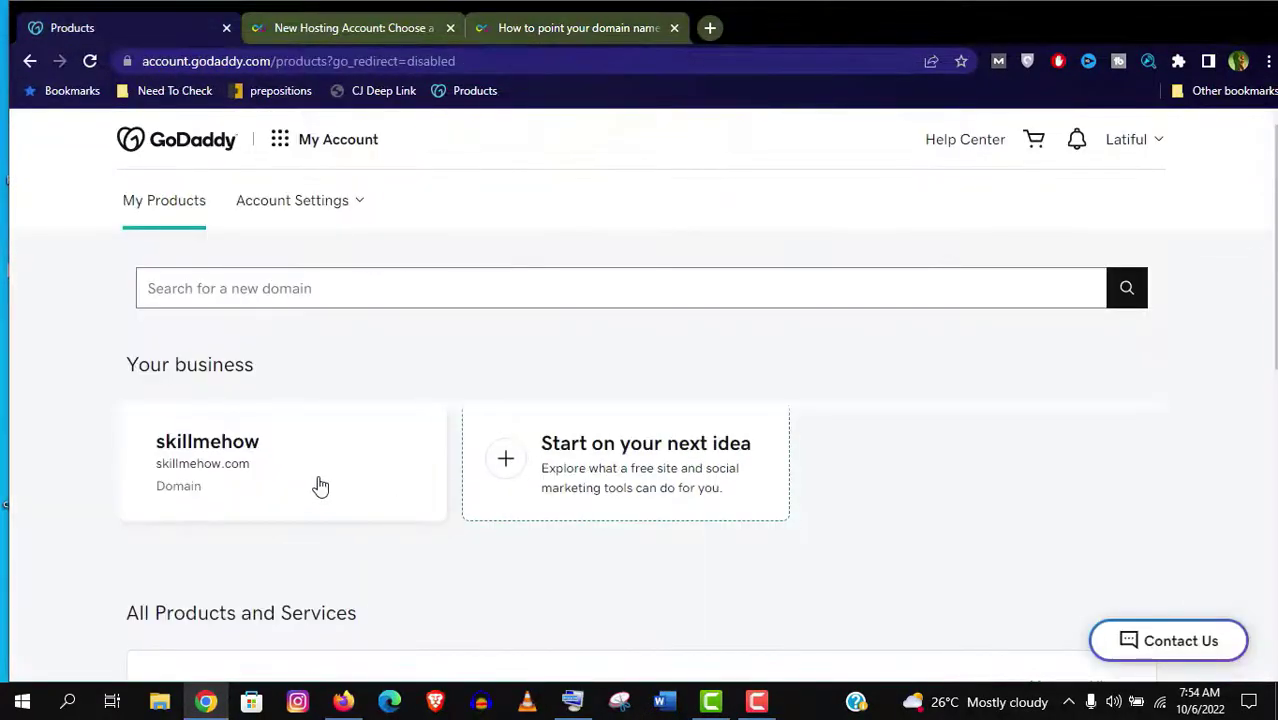
left_click(320, 486)
left_click(88, 306)
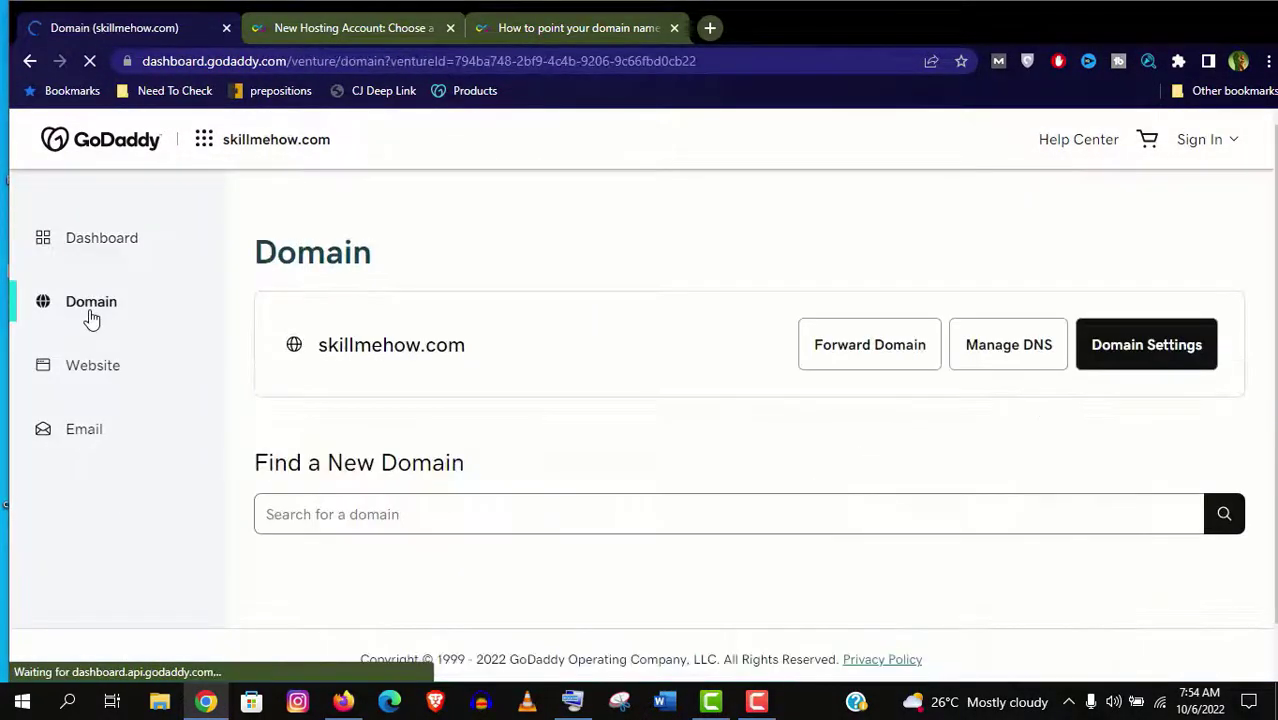
left_click(1007, 357)
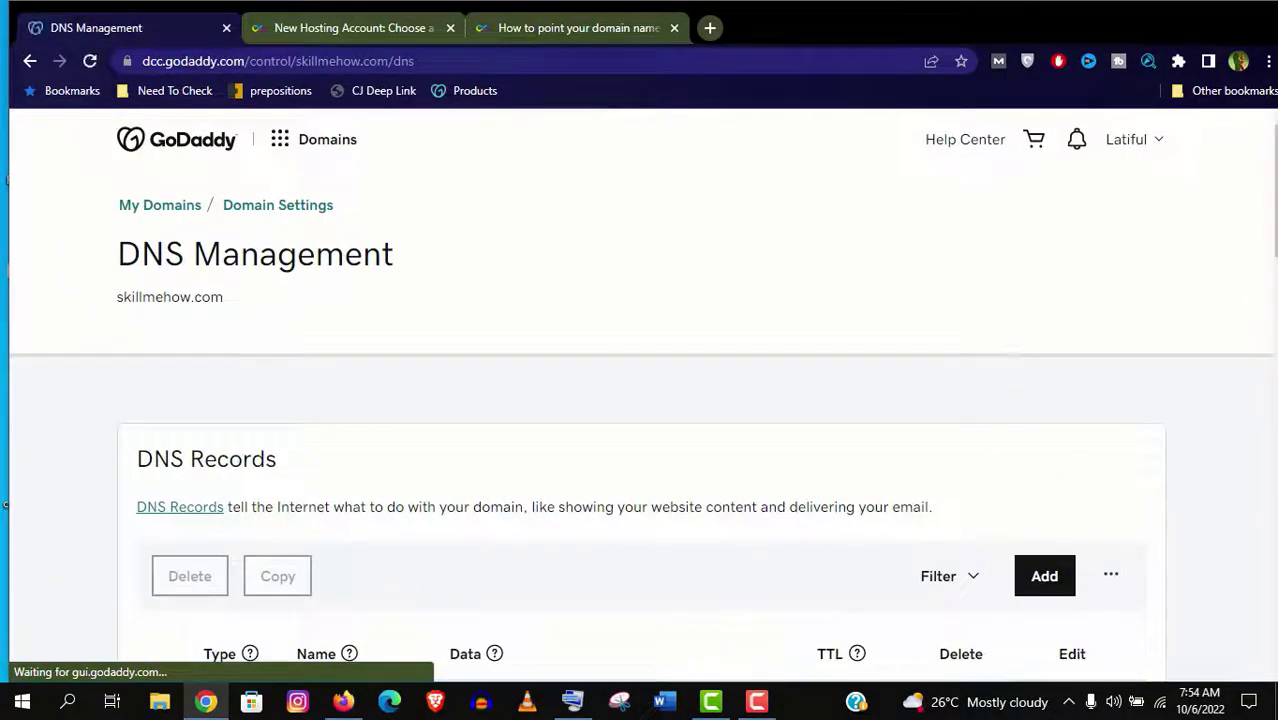
scroll(1272, 493, "down", 10)
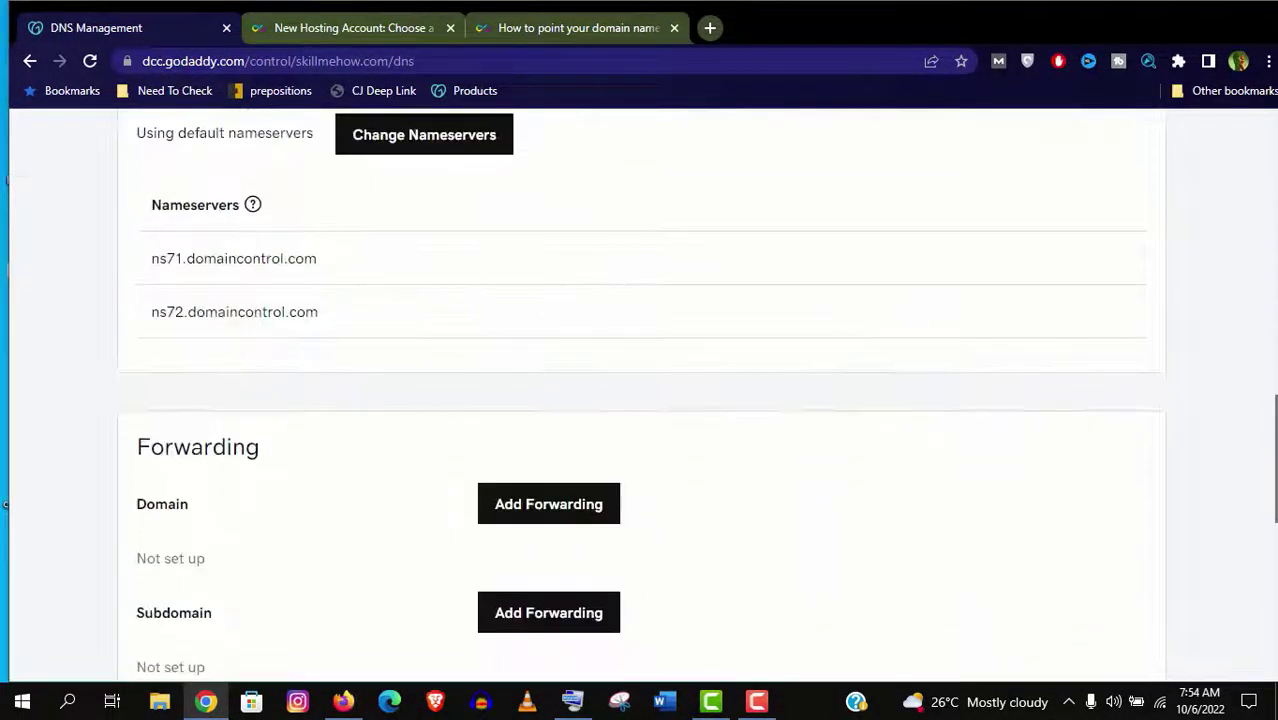
left_click_drag(1272, 493, 1264, 440)
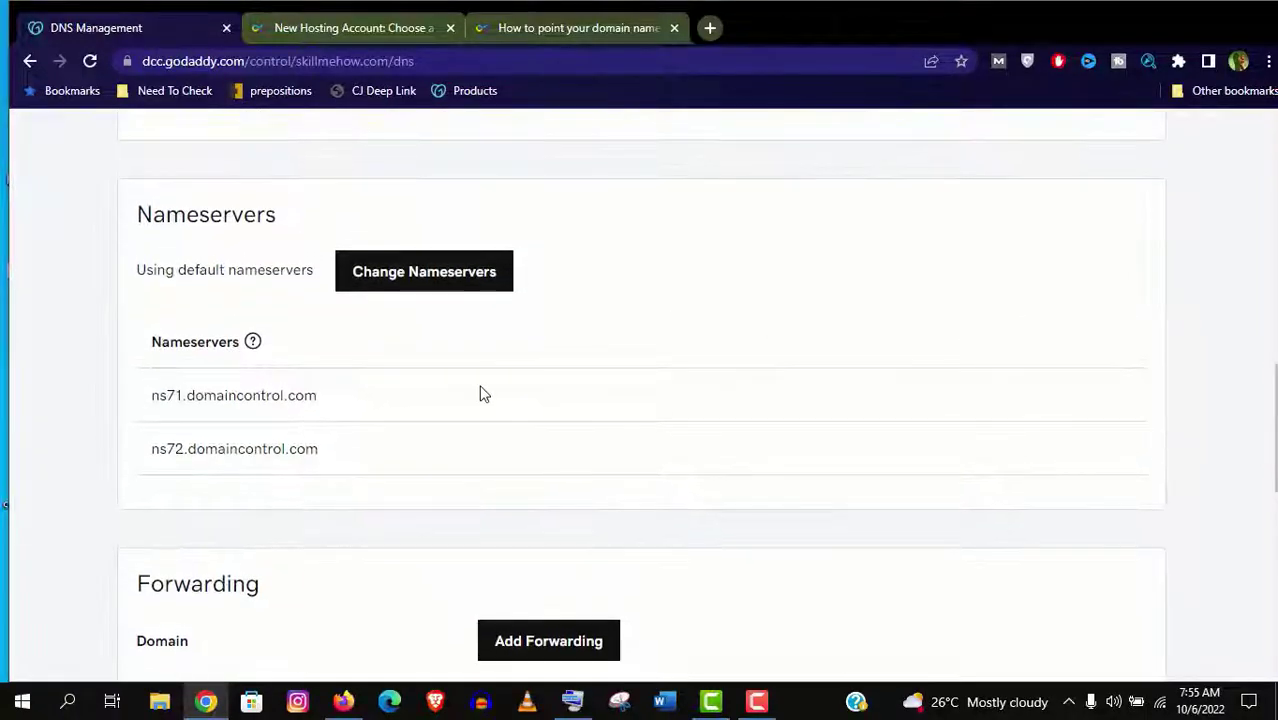
- Replace the default nameservers of skillmehow.com with ns1.epizy.com and ns2.epizy.com, and consent to the nameserver update
left_click(429, 275)
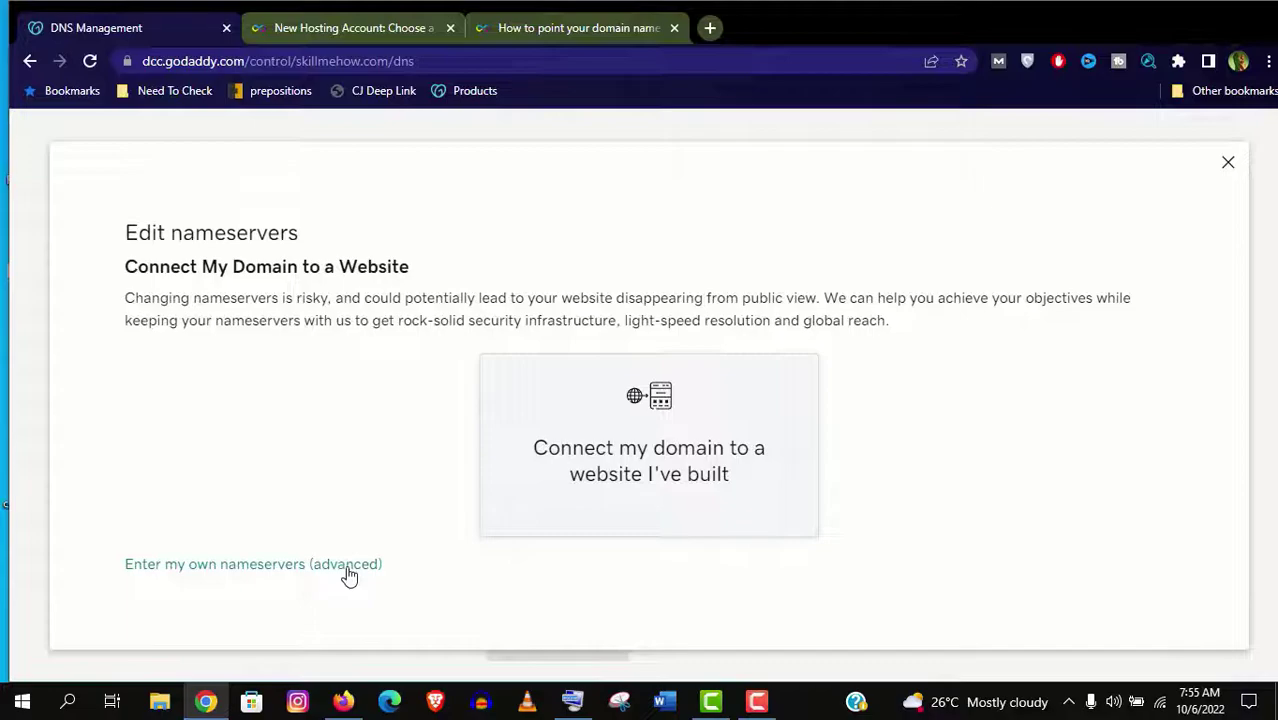
left_click(349, 566)
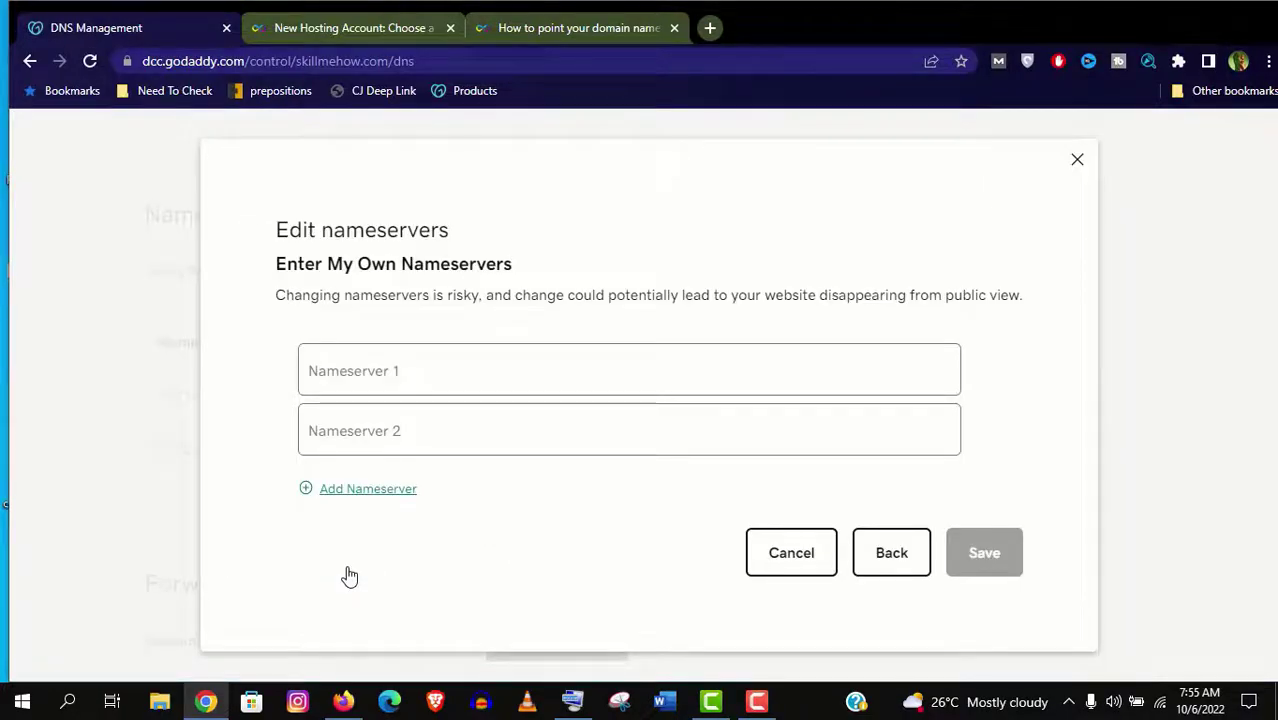
left_click(490, 389)
type("ns1.epizy.com ns2.epizy.com")
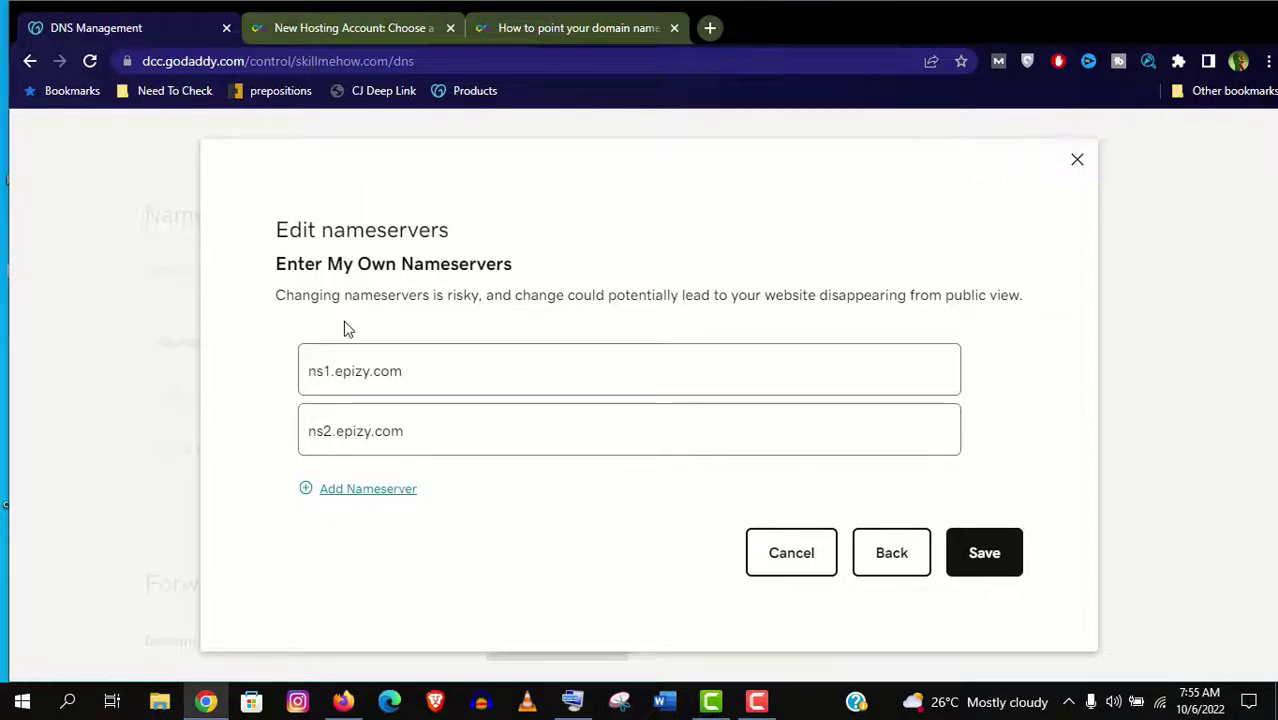
left_click(987, 556)
left_click(259, 463)
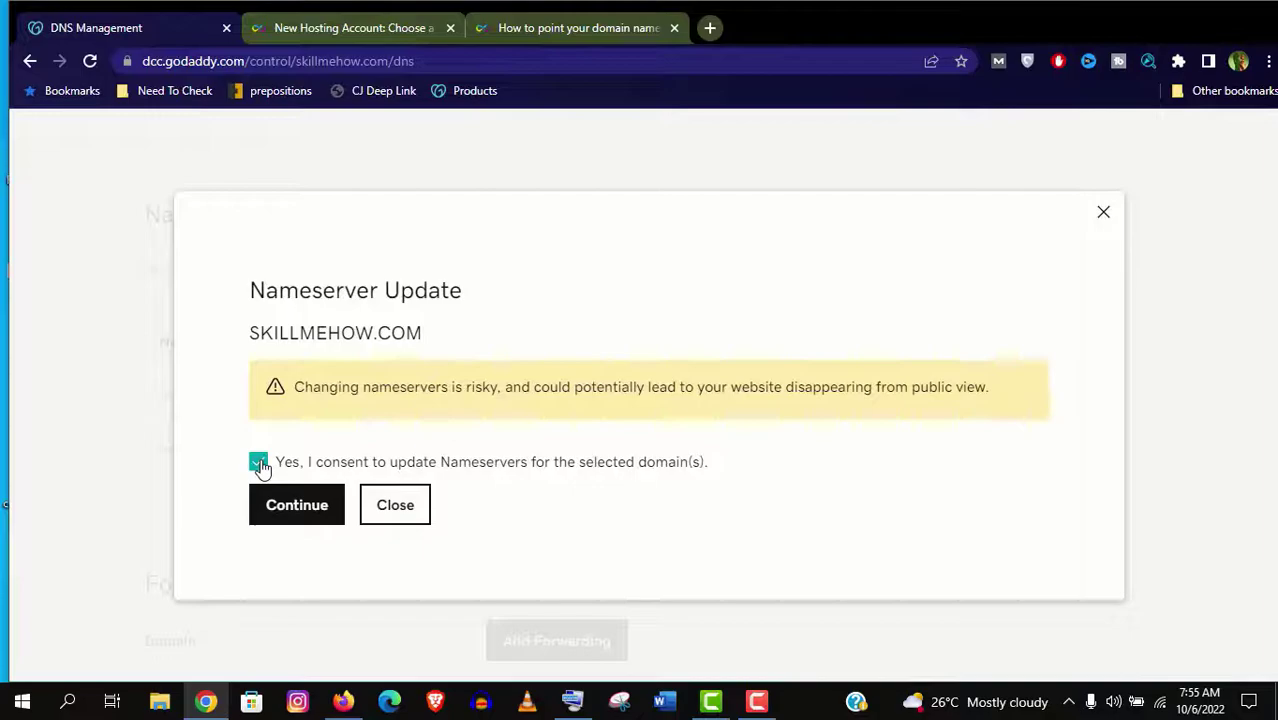
left_click(300, 505)
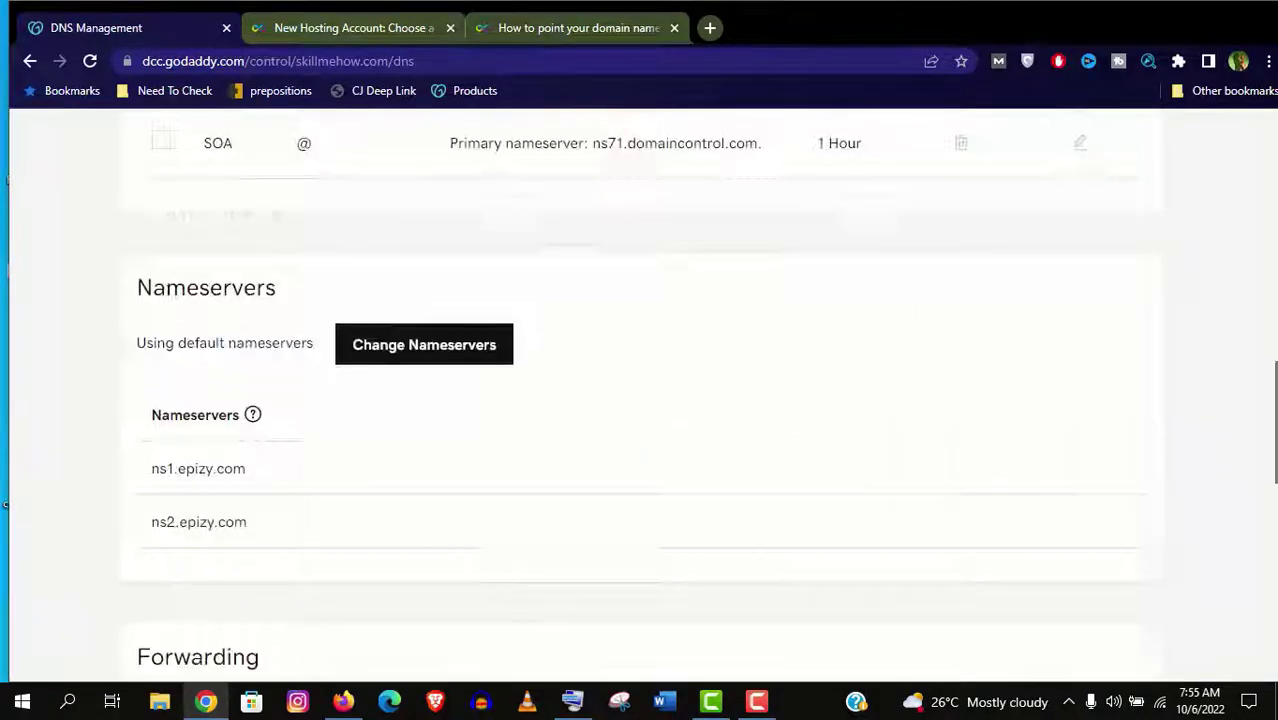
scroll(640, 400, "down", 3)
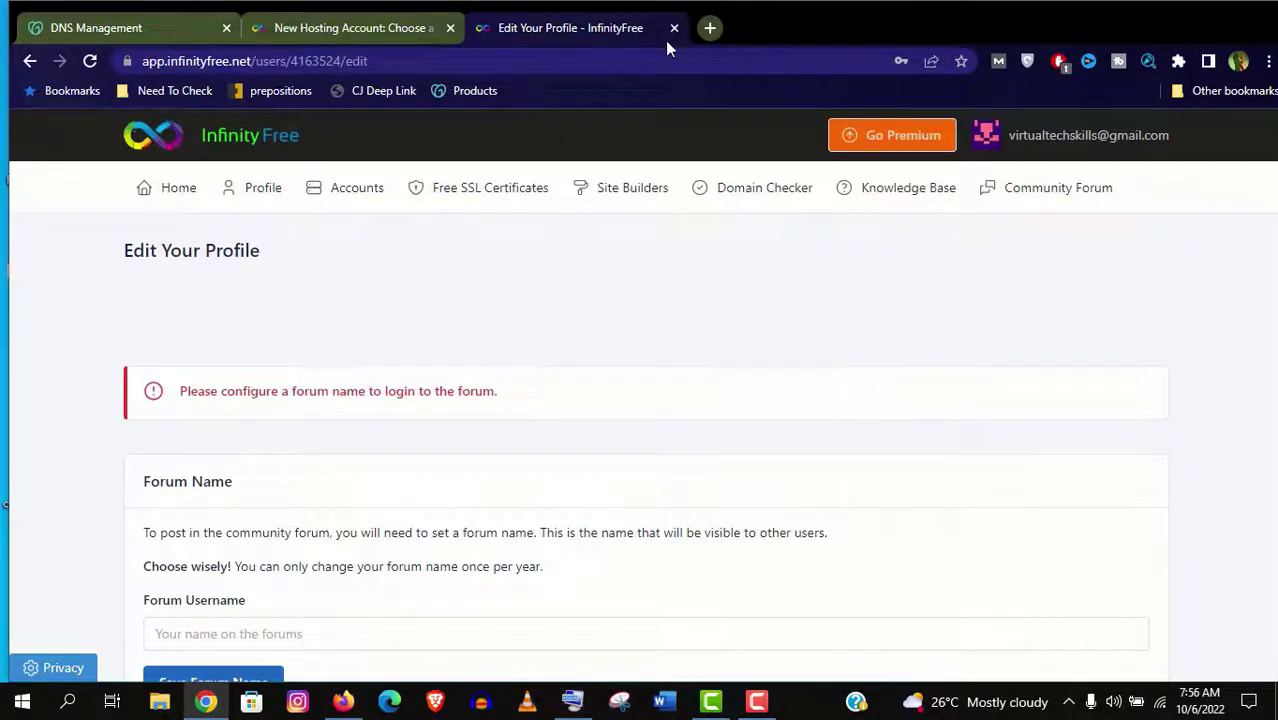
- Close the forum profile page and check the availability of skillmehow.com as the custom domain for the new hosting account
left_click(674, 28)
scroll(490, 430, "down", 2)
left_click(513, 476)
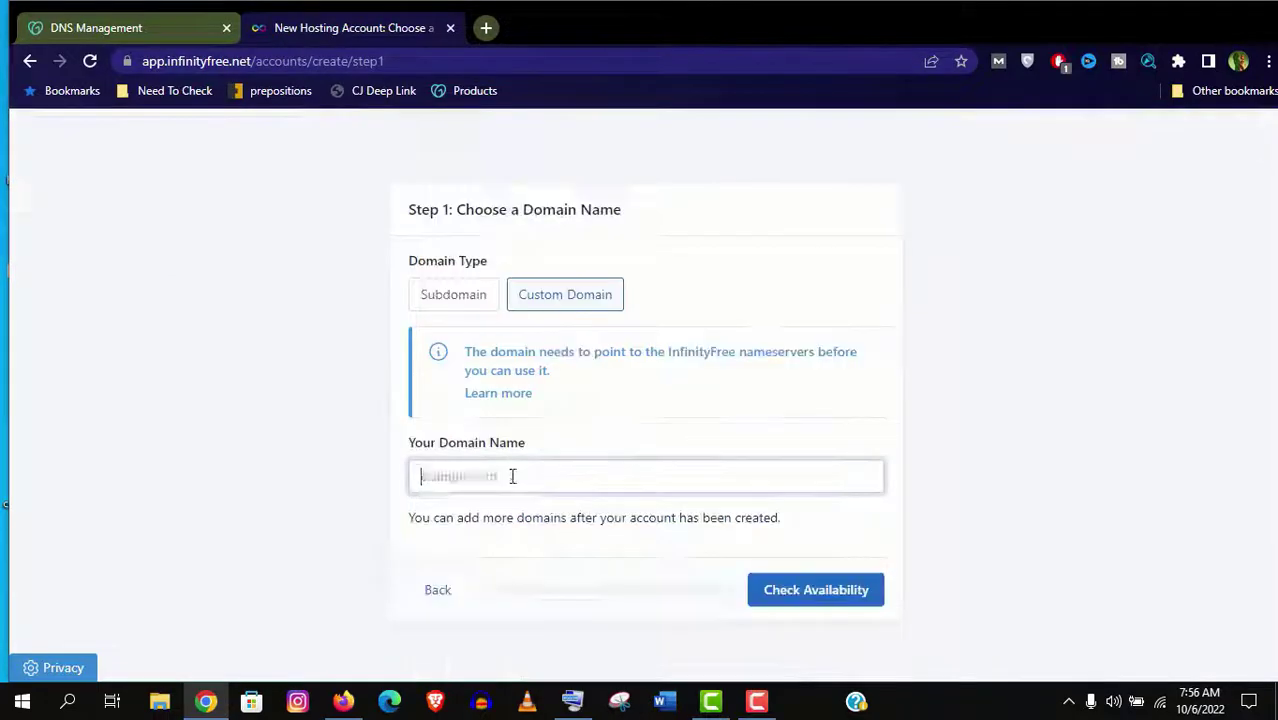
type("skillmehow.com")
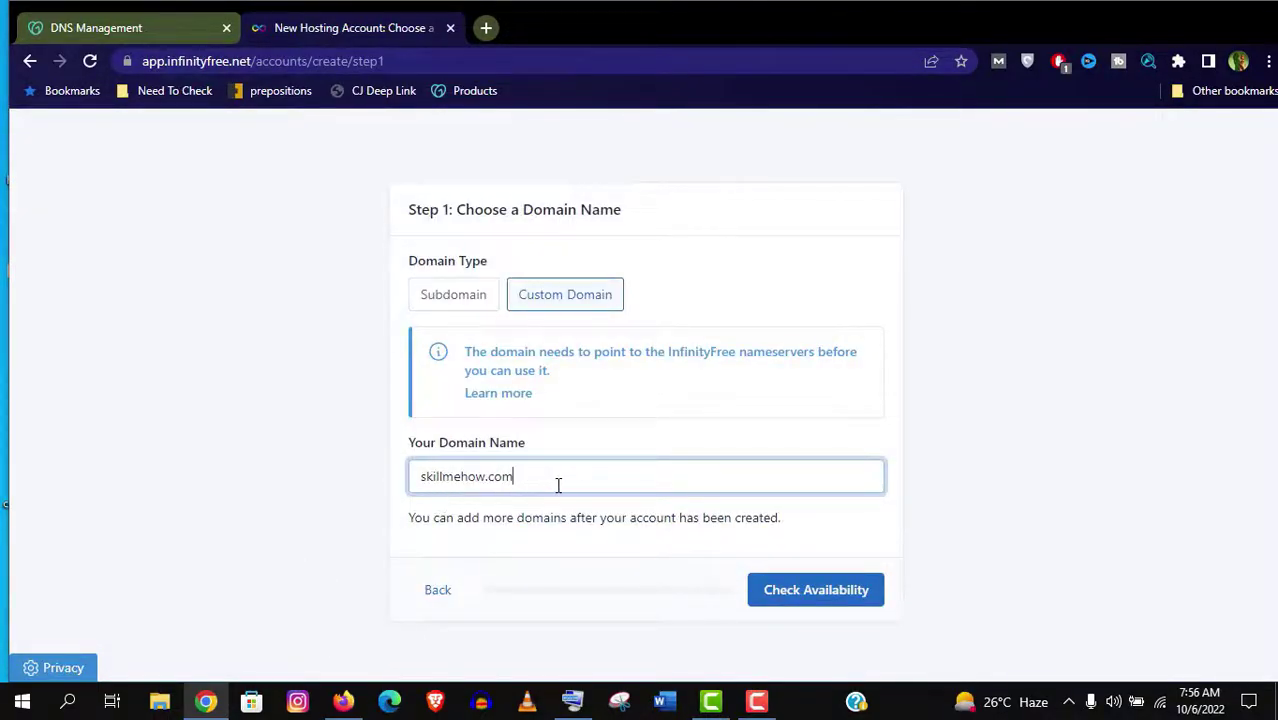
left_click(812, 592)
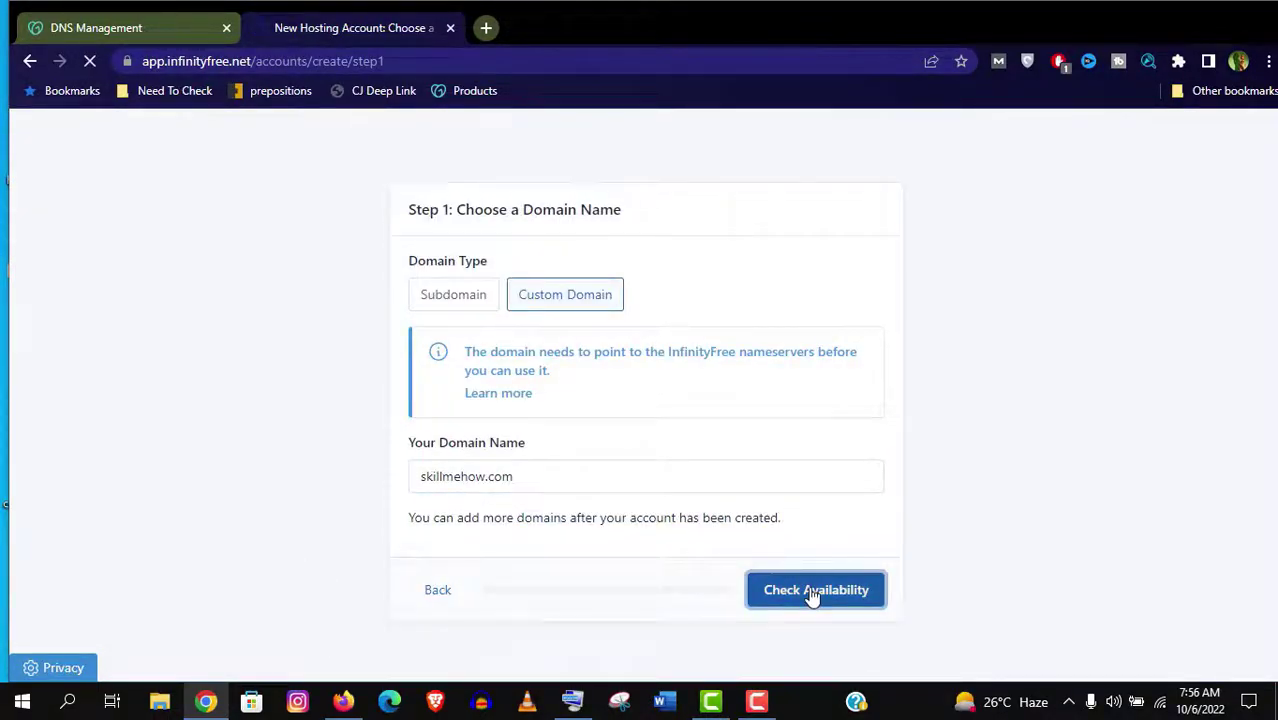
- Create the hosting account with the label "Website for skillmehow.com", leaving the password empty and completing the robot check
scroll(503, 265, "down", 3)
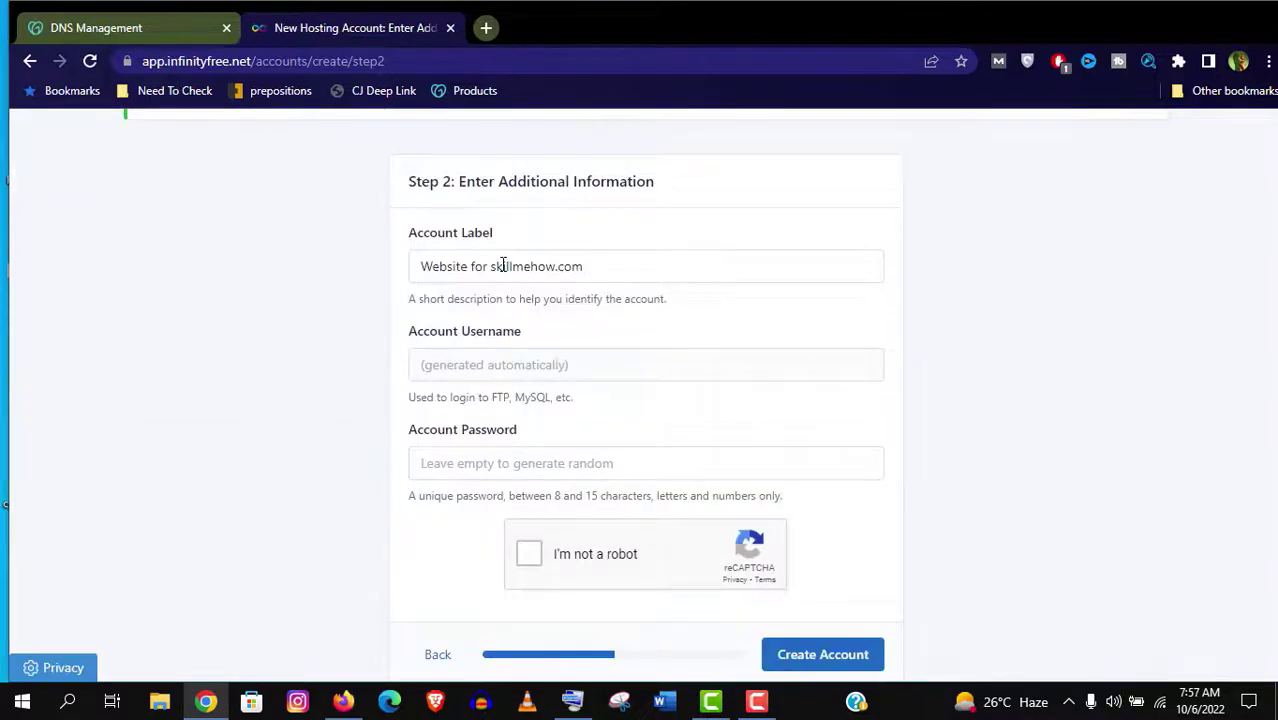
left_click(503, 265)
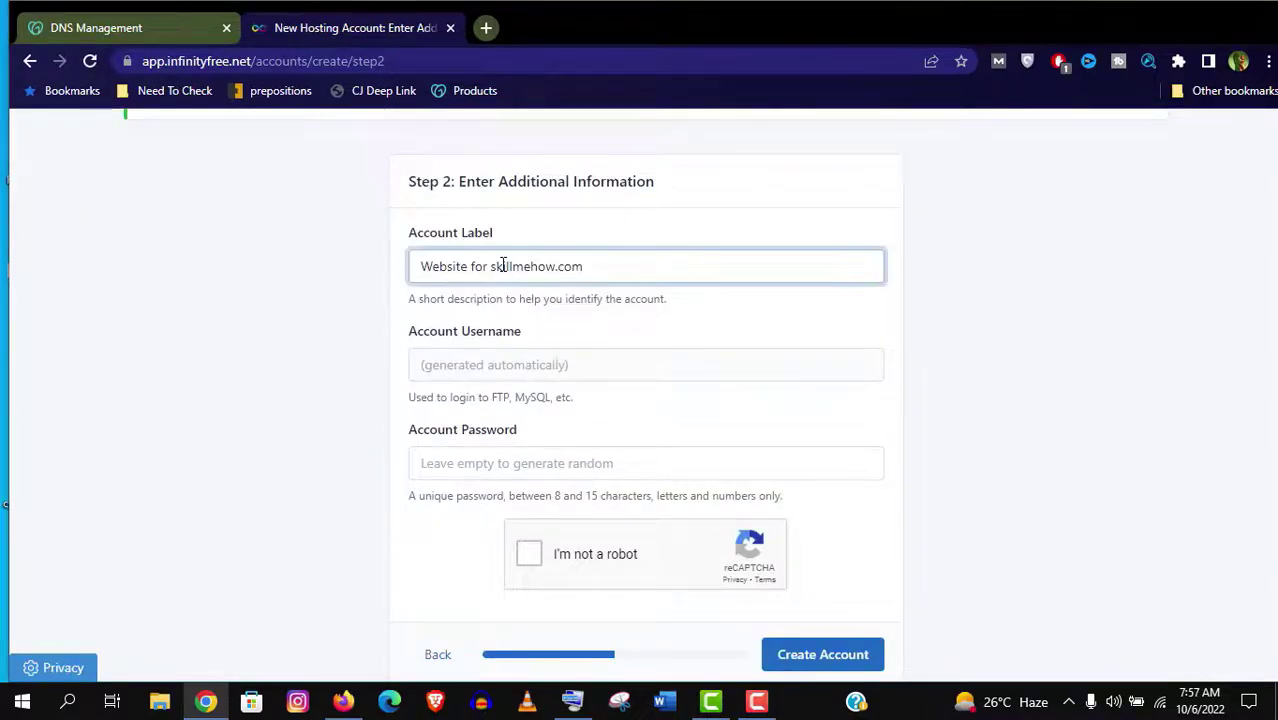
triple_click(503, 265)
left_click(496, 365)
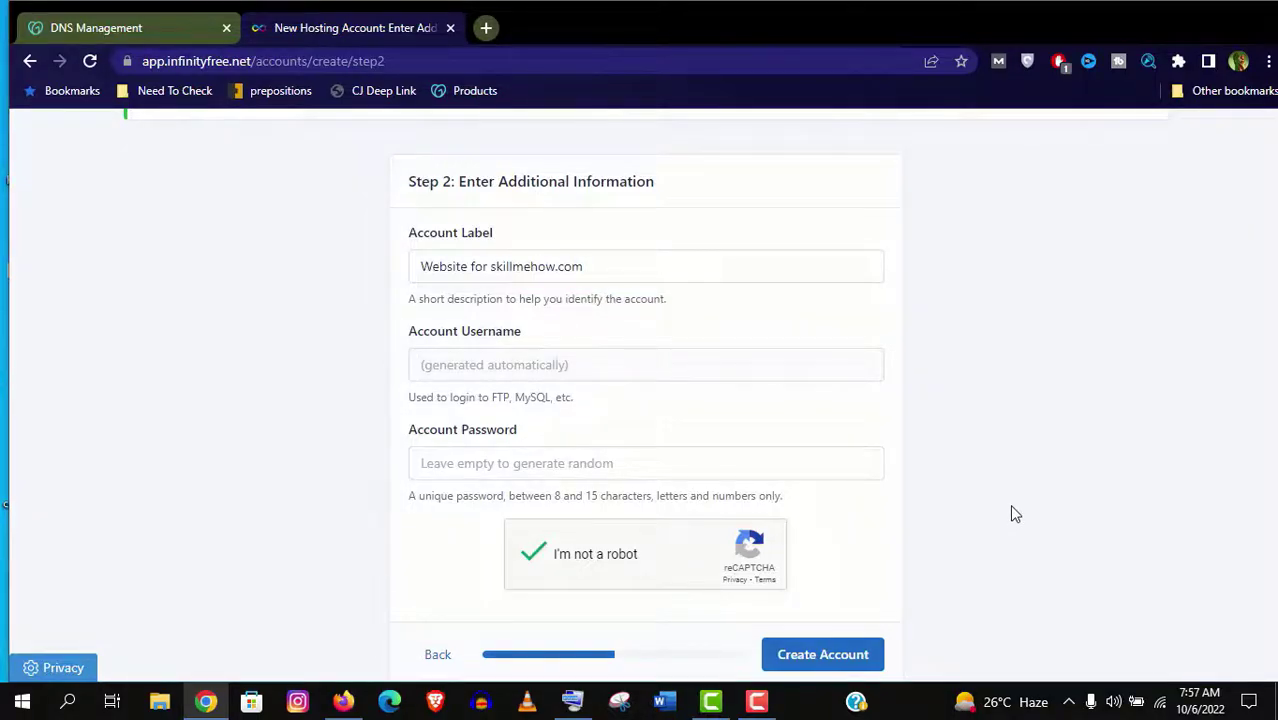
left_click(817, 660)
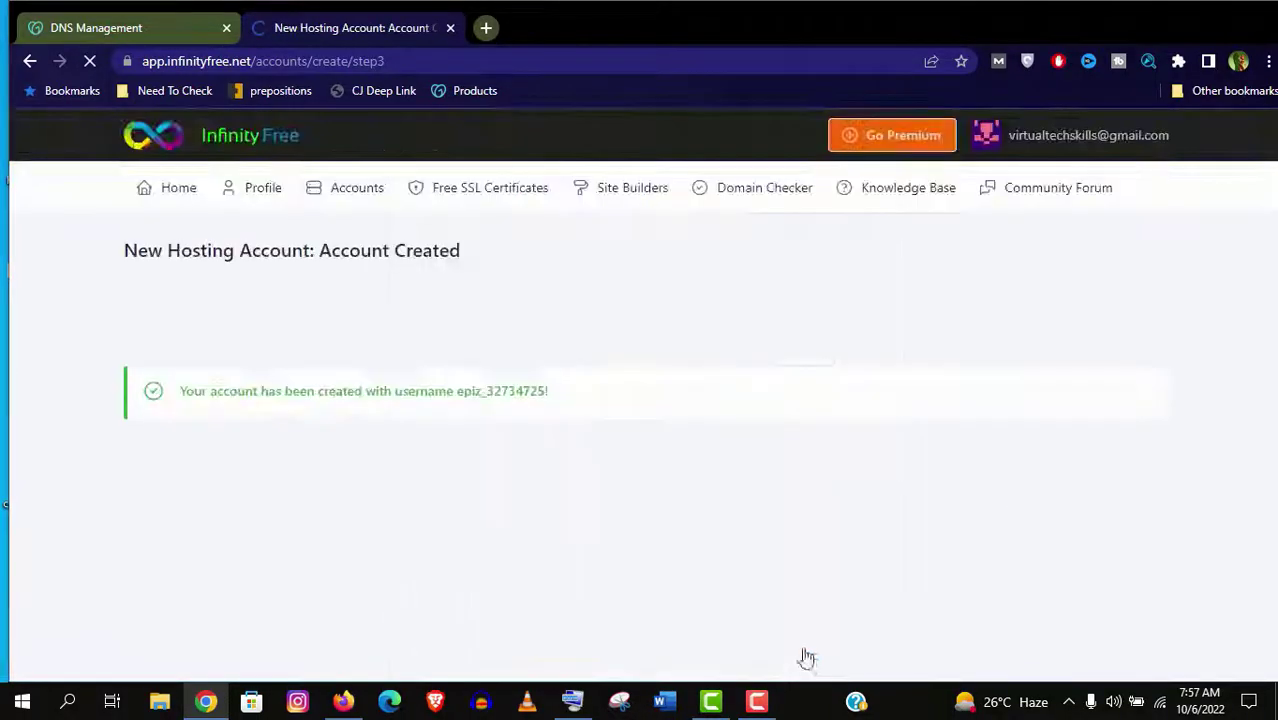
- Read the setup-time and DNS caching notes for the new account and open its control panel
scroll(443, 362, "down", 2)
left_click_drag(443, 362, 591, 380)
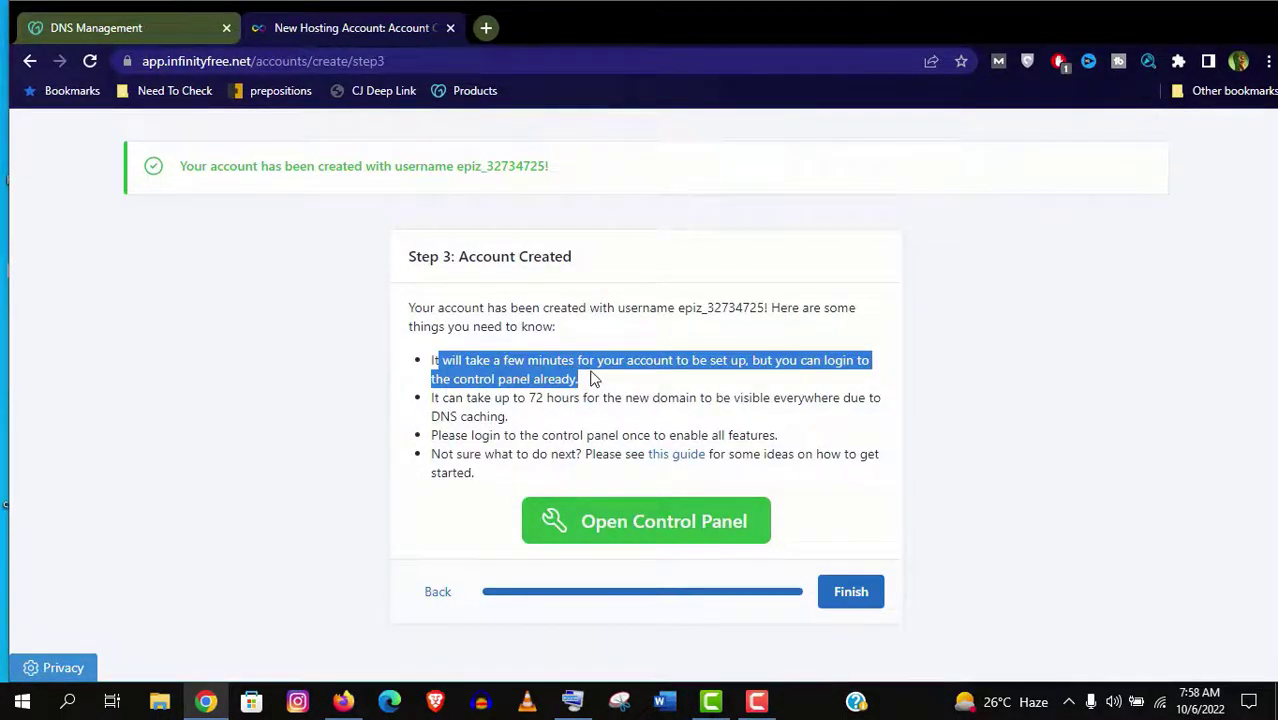
left_click(591, 380)
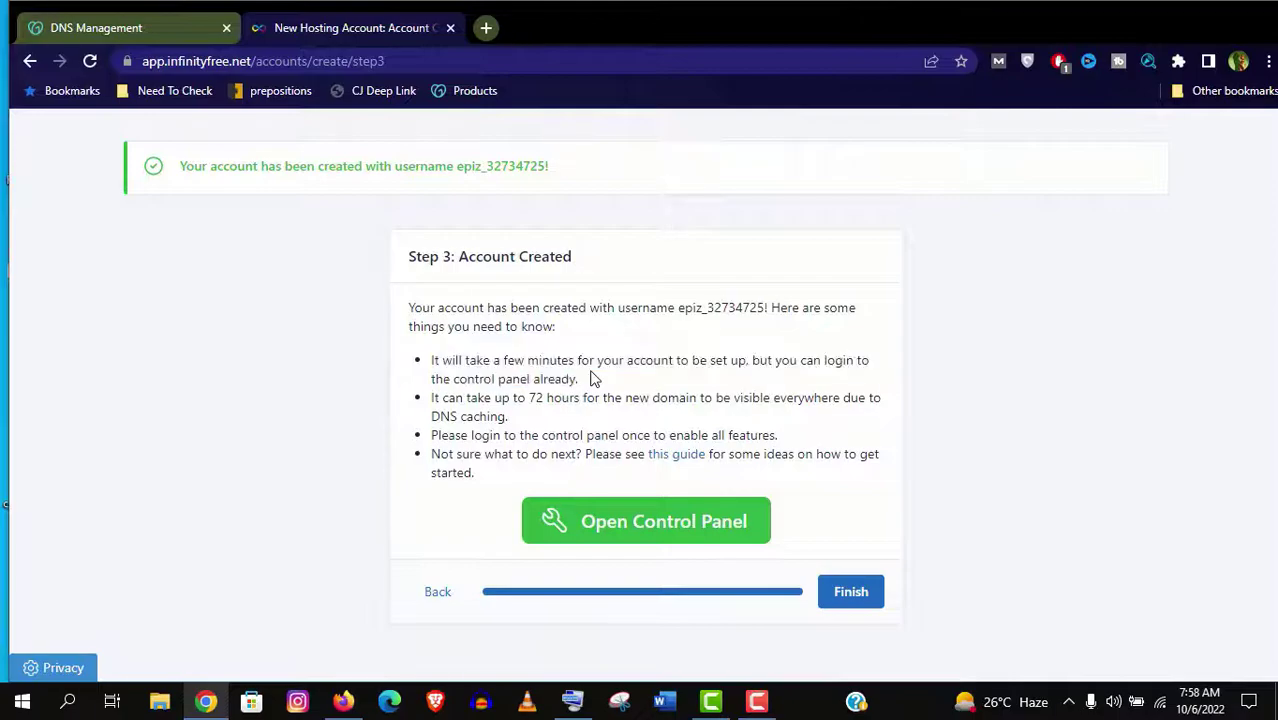
left_click_drag(433, 398, 531, 421)
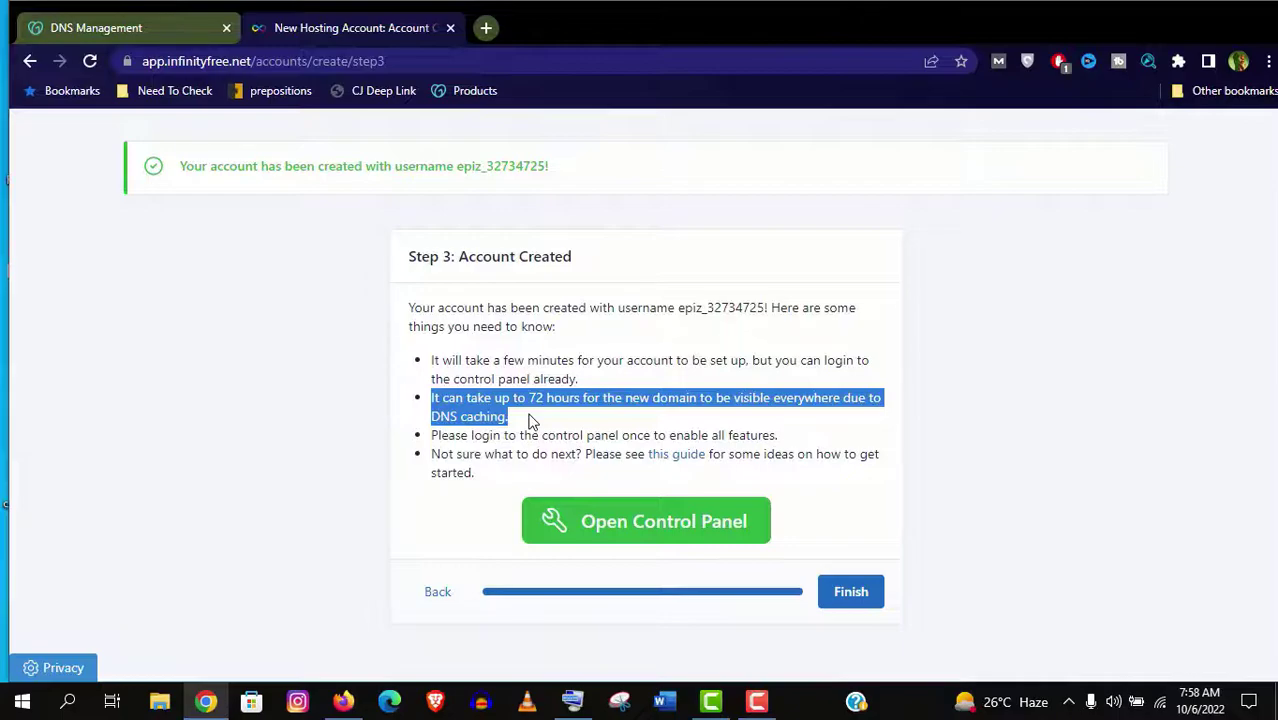
left_click(455, 520)
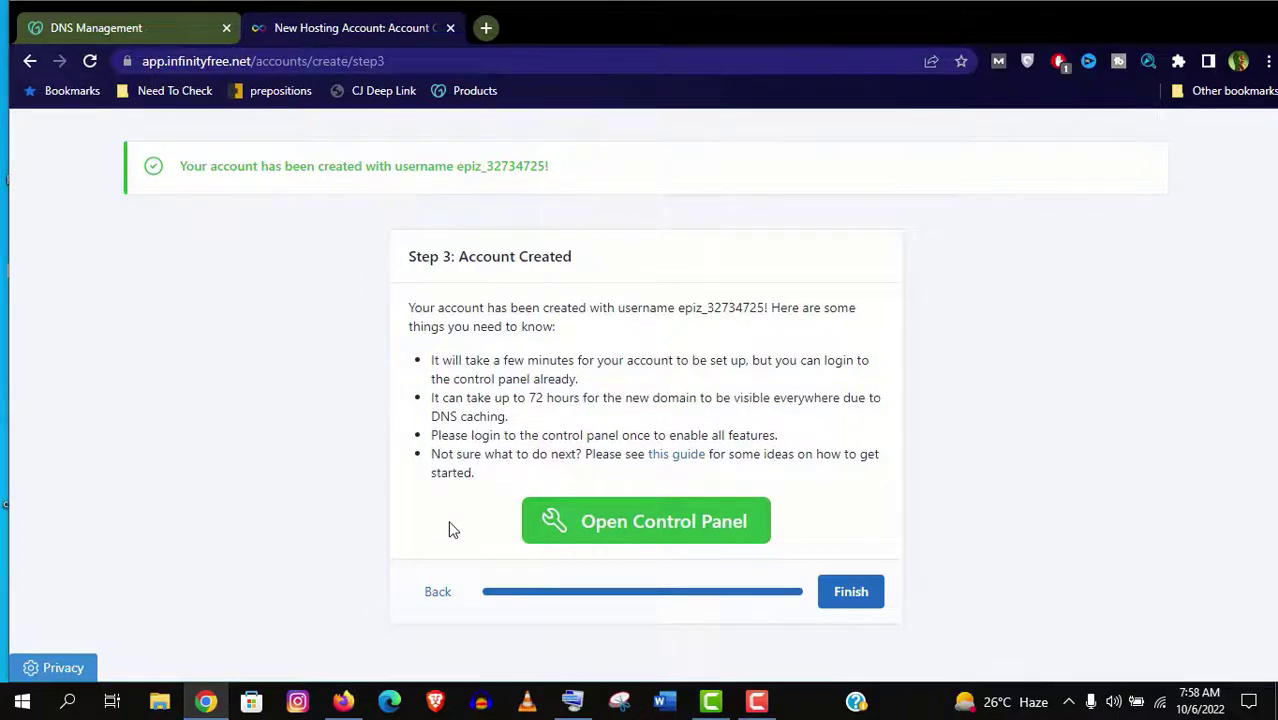
left_click(593, 533)
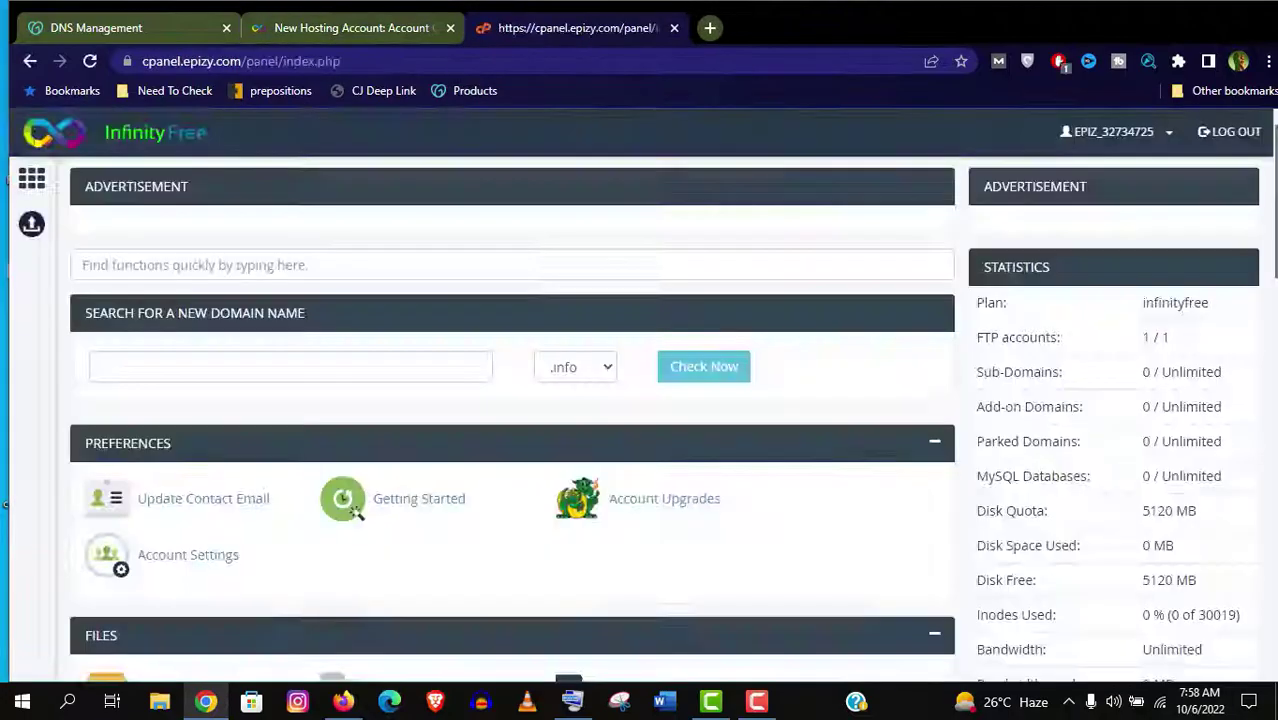
scroll(1255, 245, "down", 2)
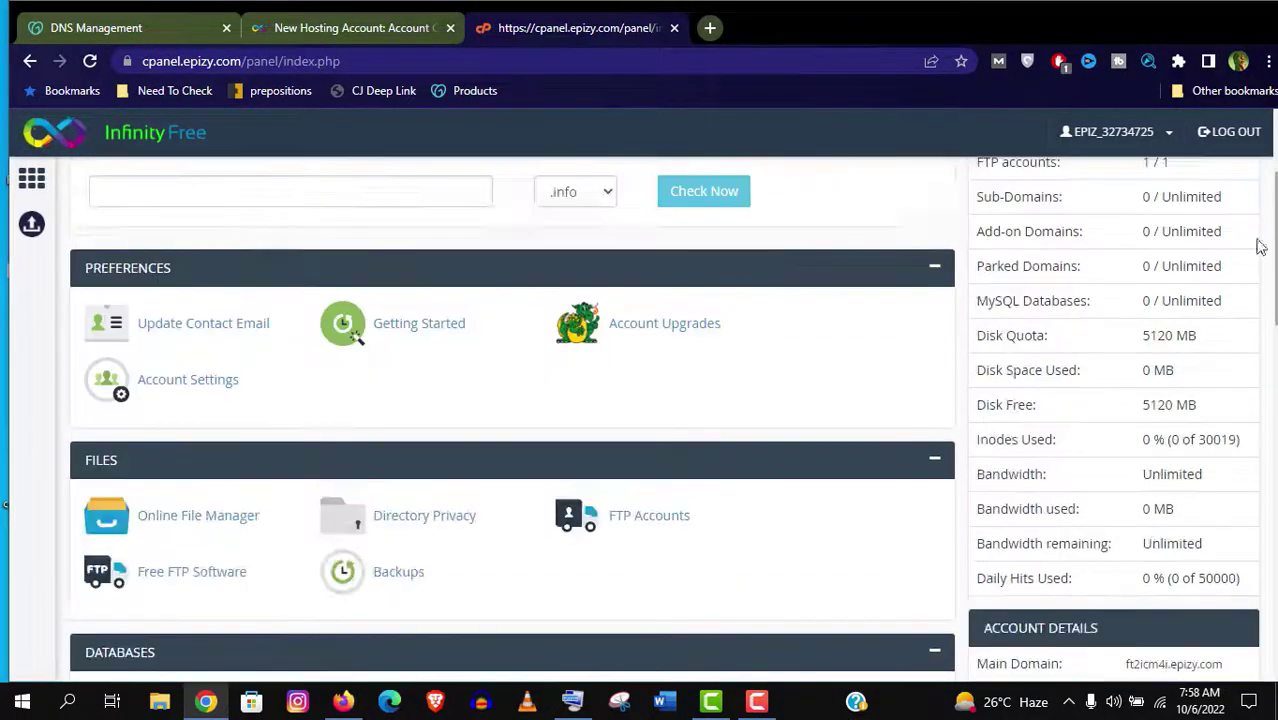
- Finish the hosting account setup and look through the account's Domains and FTP Details pages
left_click(418, 44)
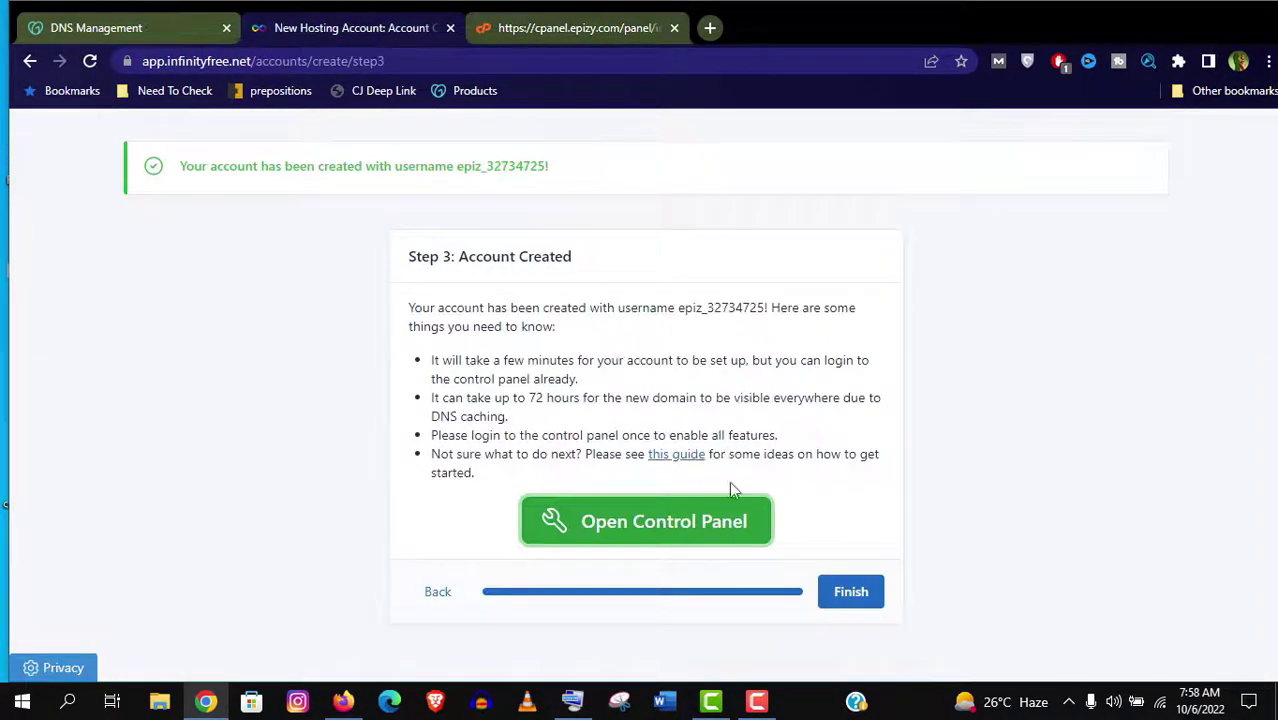
left_click(846, 591)
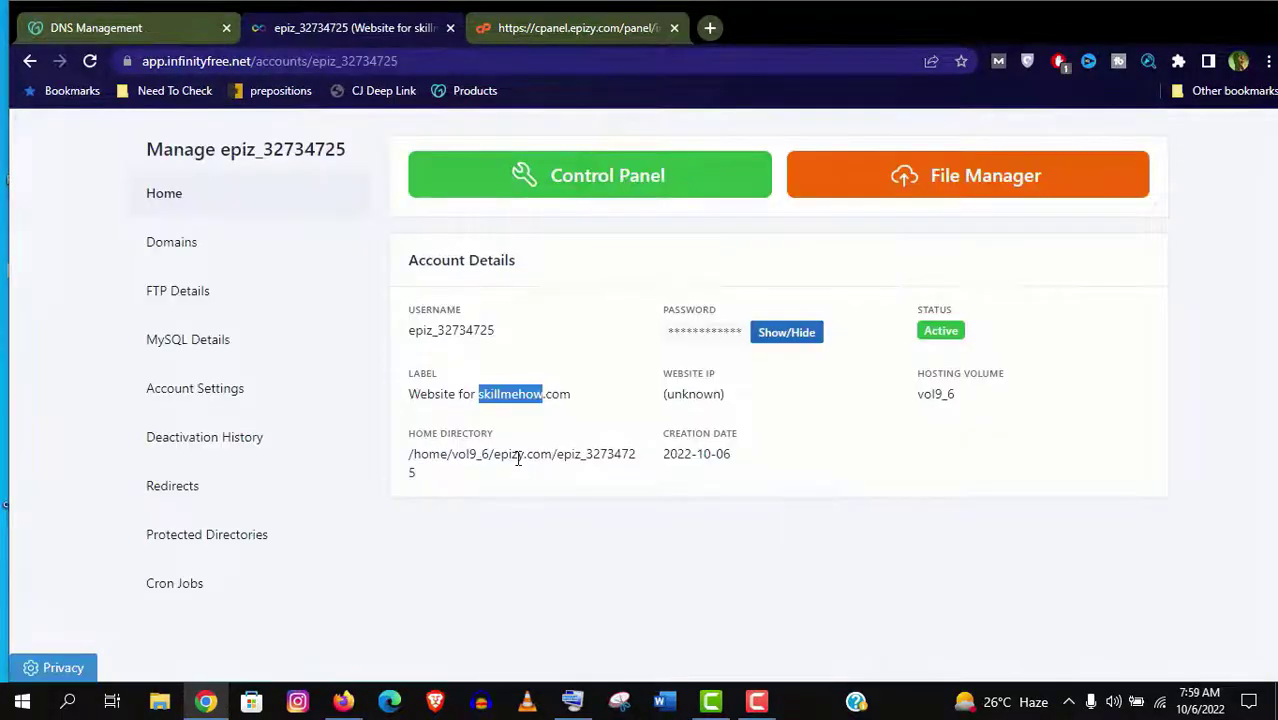
left_click(171, 242)
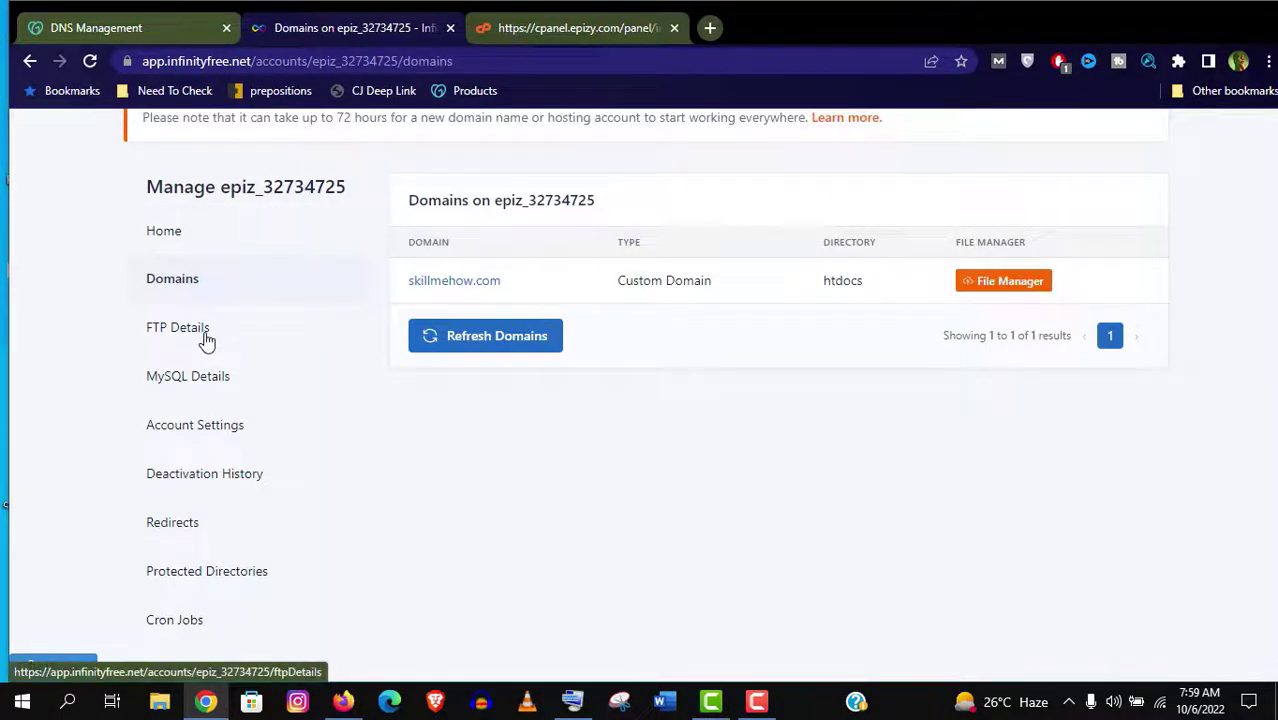
left_click(203, 335)
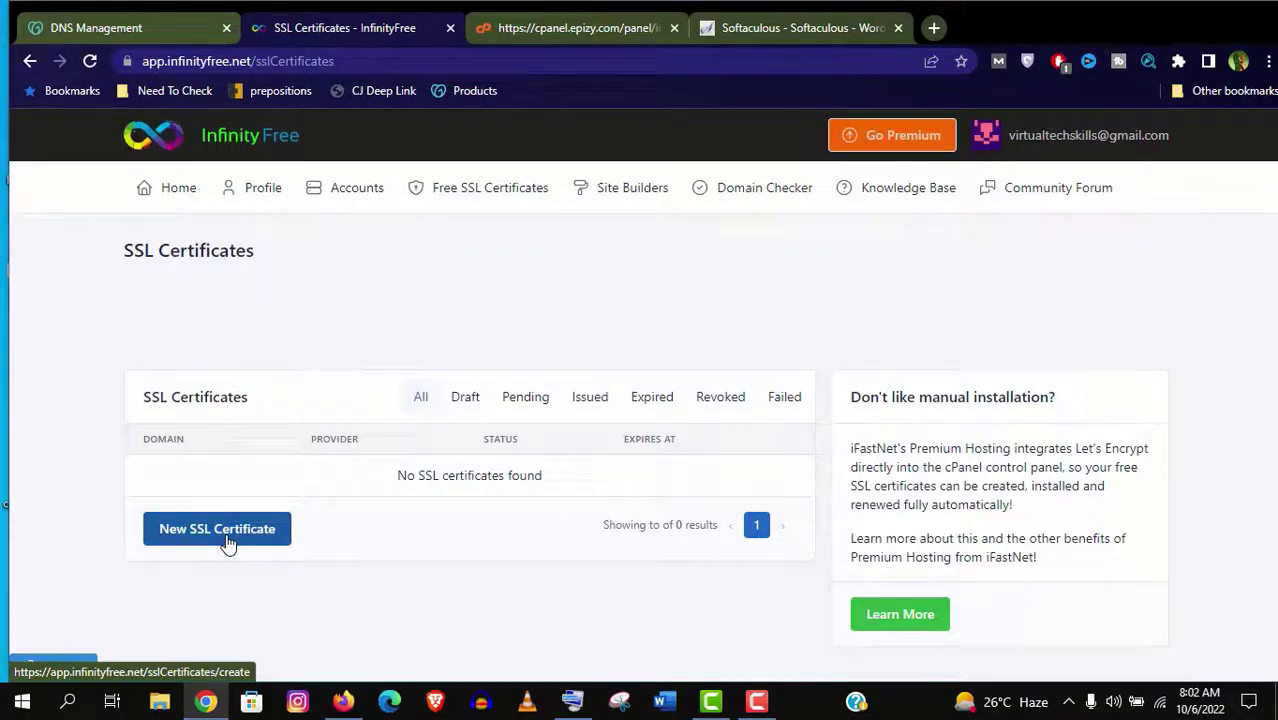
- Order a new SSL certificate for skillmehow.com from Let's Encrypt and review its required CNAME record
left_click(228, 541)
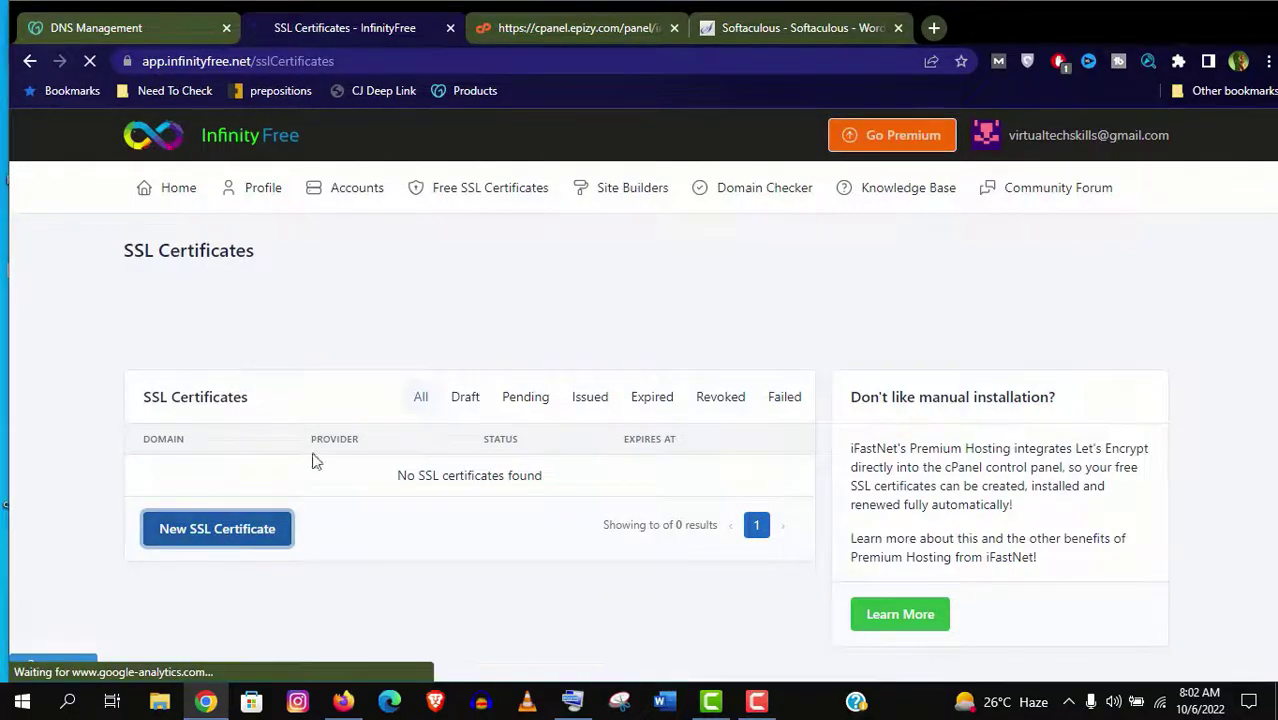
scroll(1112, 337, "down", 3)
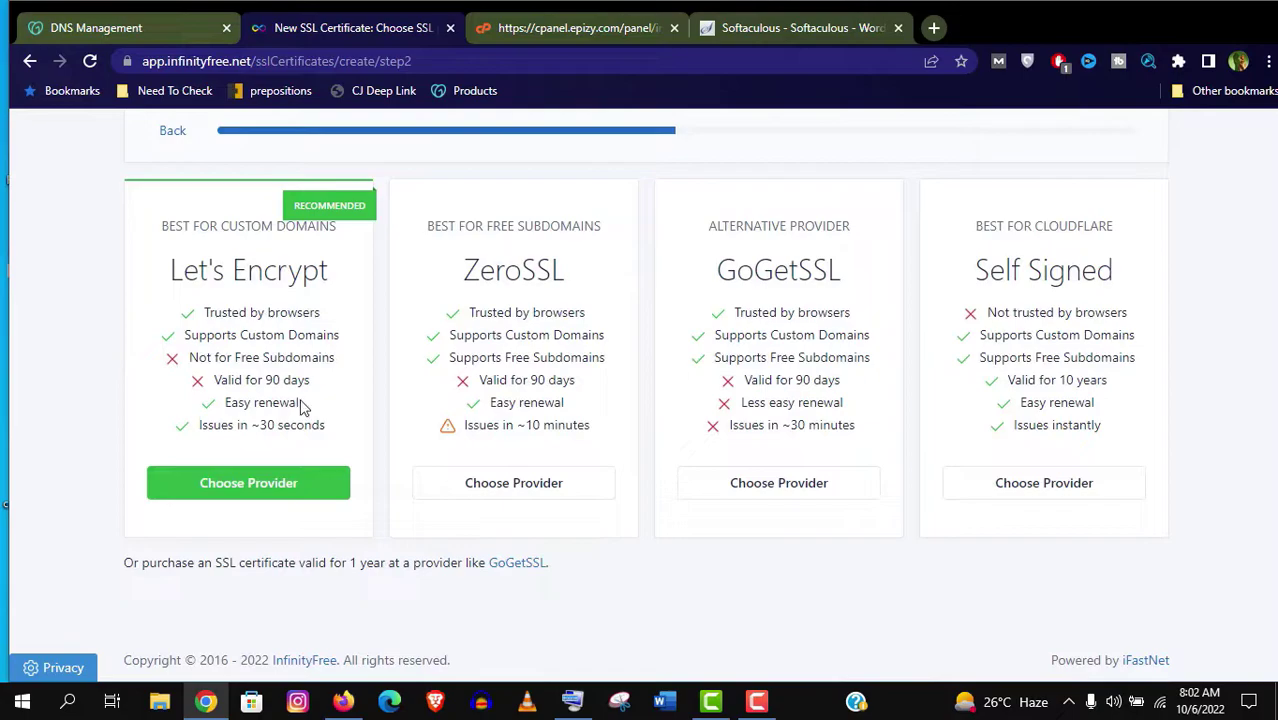
left_click(232, 487)
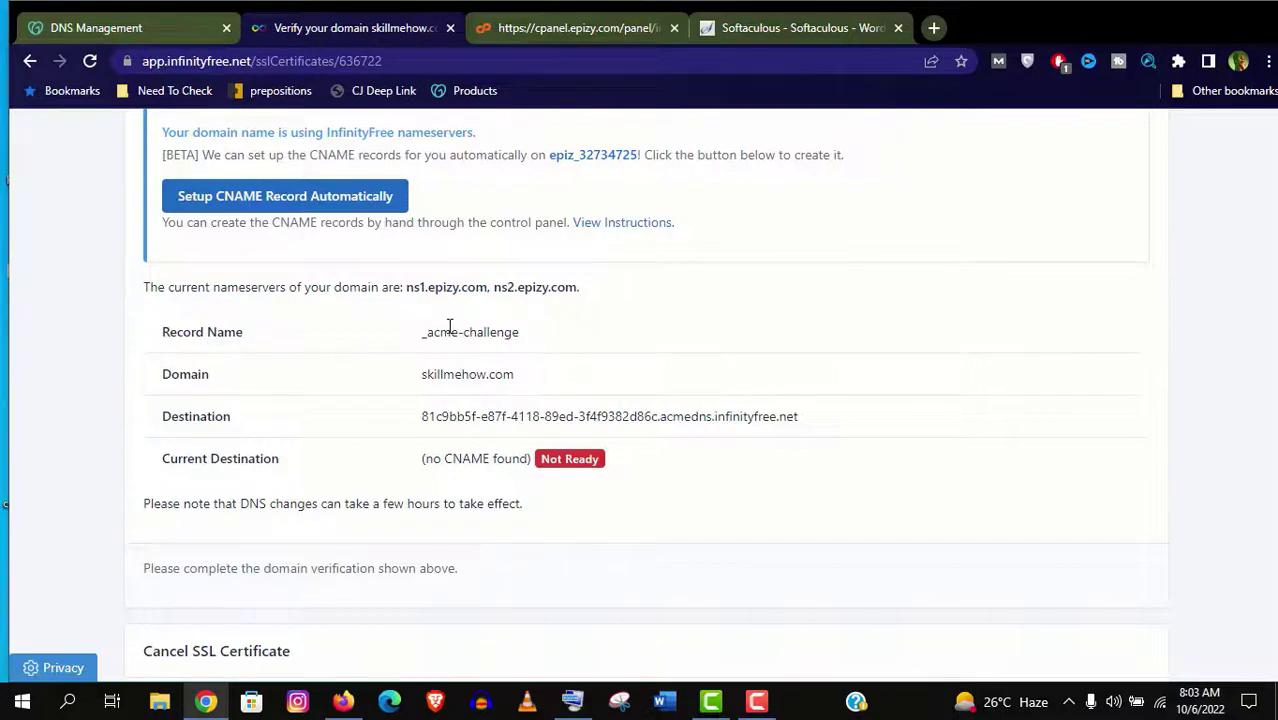
scroll(449, 328, "up", 3)
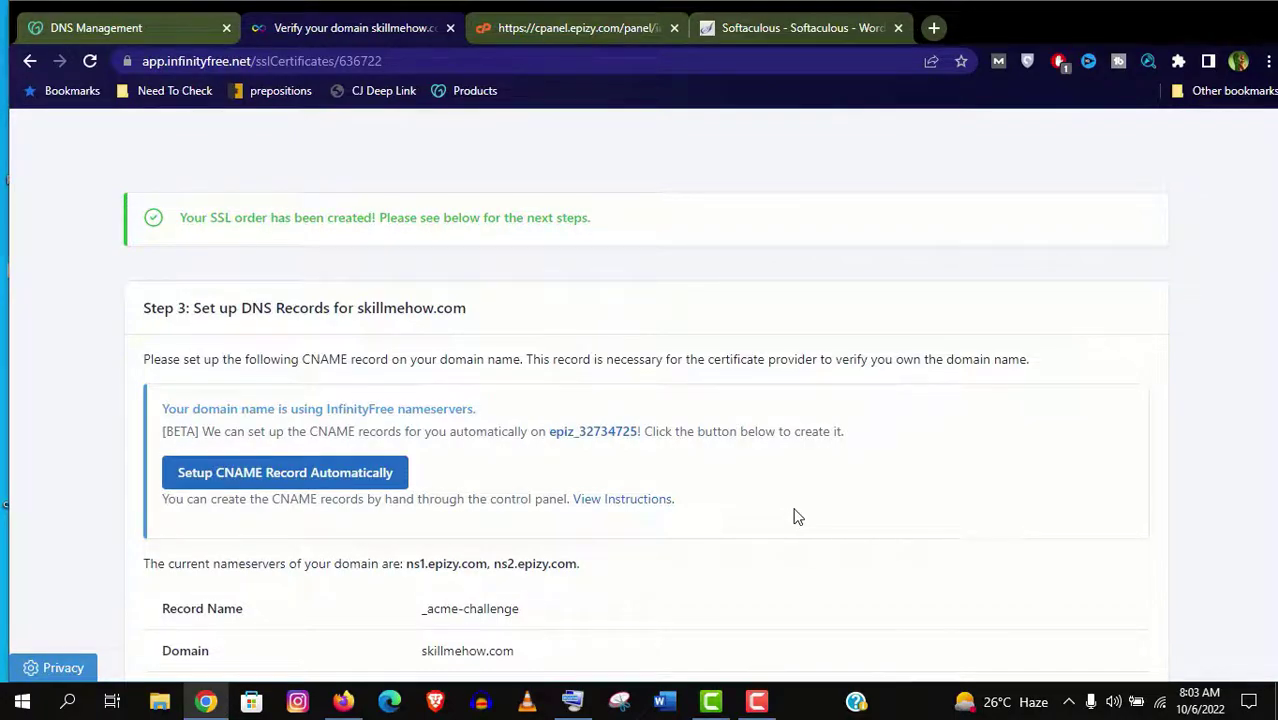
scroll(797, 516, "down", 2)
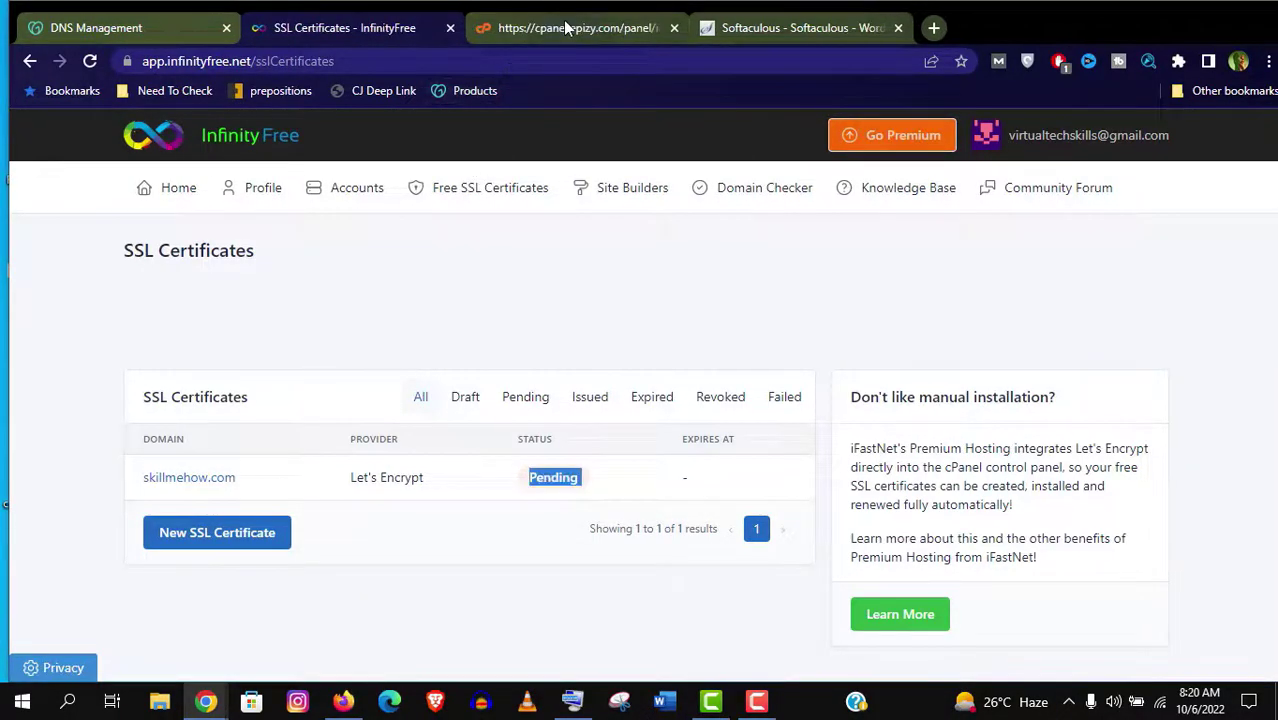
- Open the CNAME Records page in the hosting control panel to check the record for skillmehow.com
left_click(566, 27)
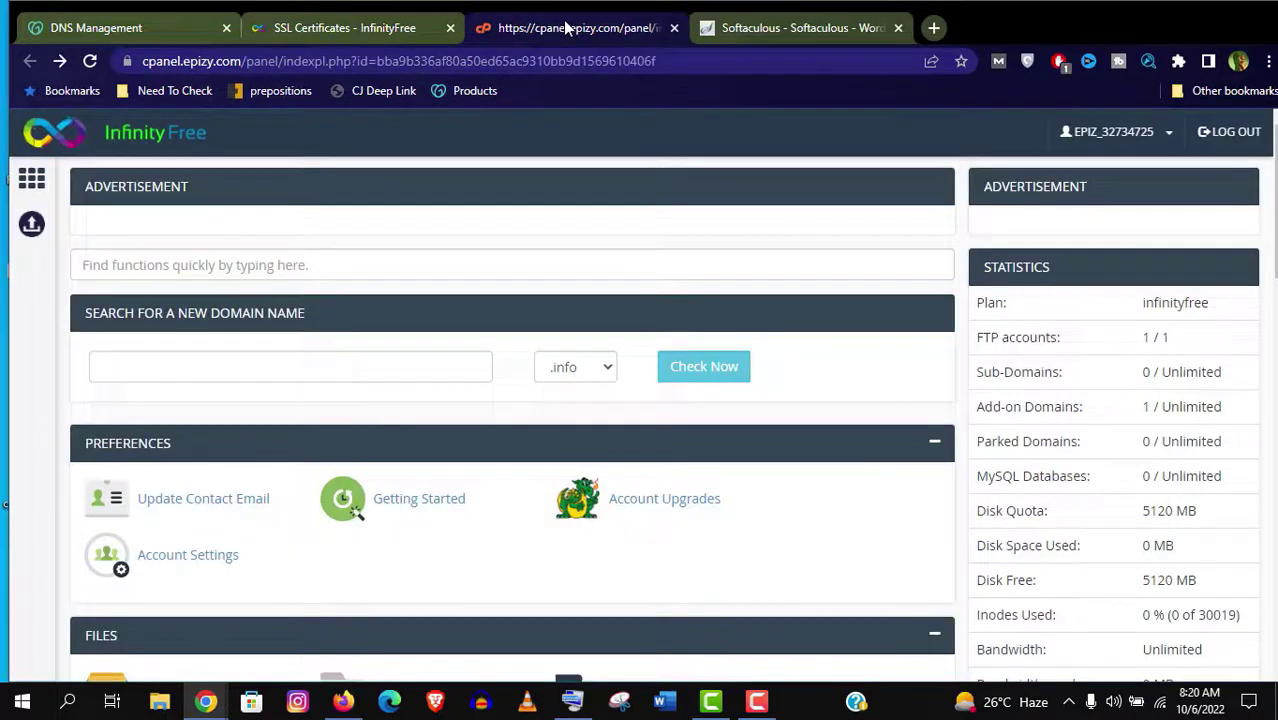
scroll(512, 420, "down", 10)
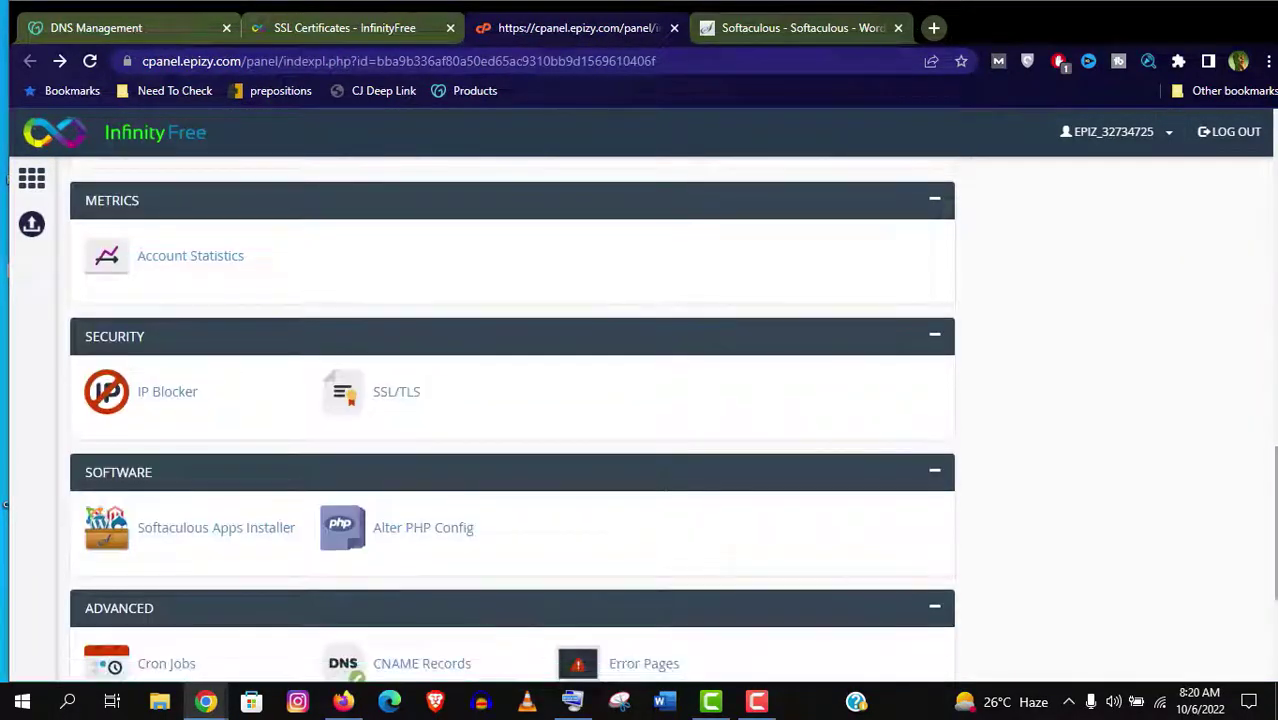
scroll(91, 583, "down", 3)
left_click(404, 428)
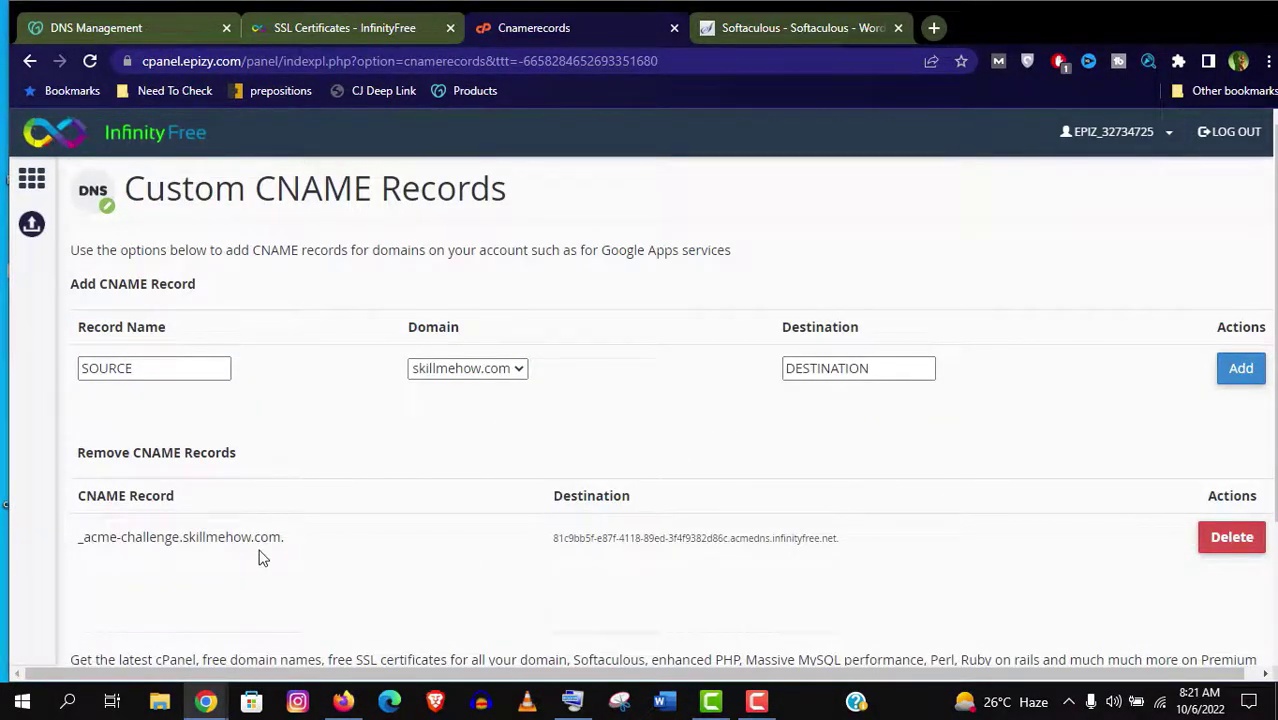
- Check the status of the skillmehow.com certificate in the SSL certificates list, then open it and install it automatically
key("ctrl+shift+Tab")
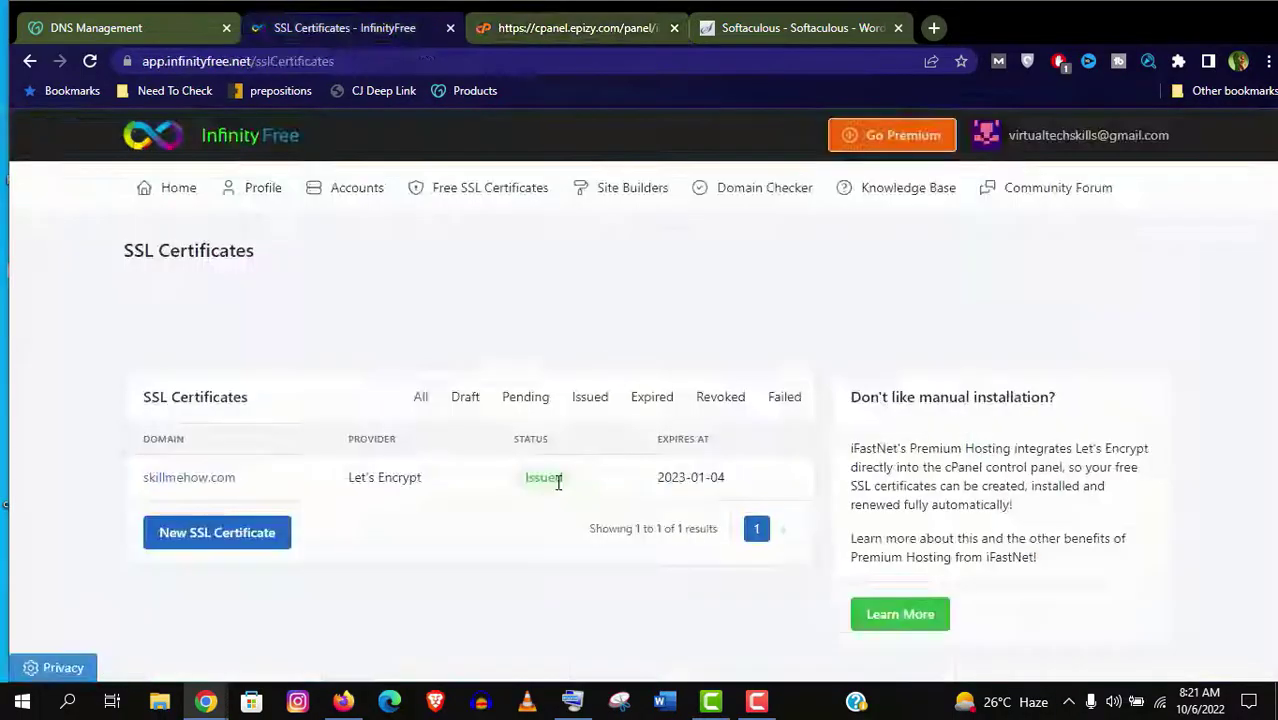
double_click(556, 480)
left_click(548, 262)
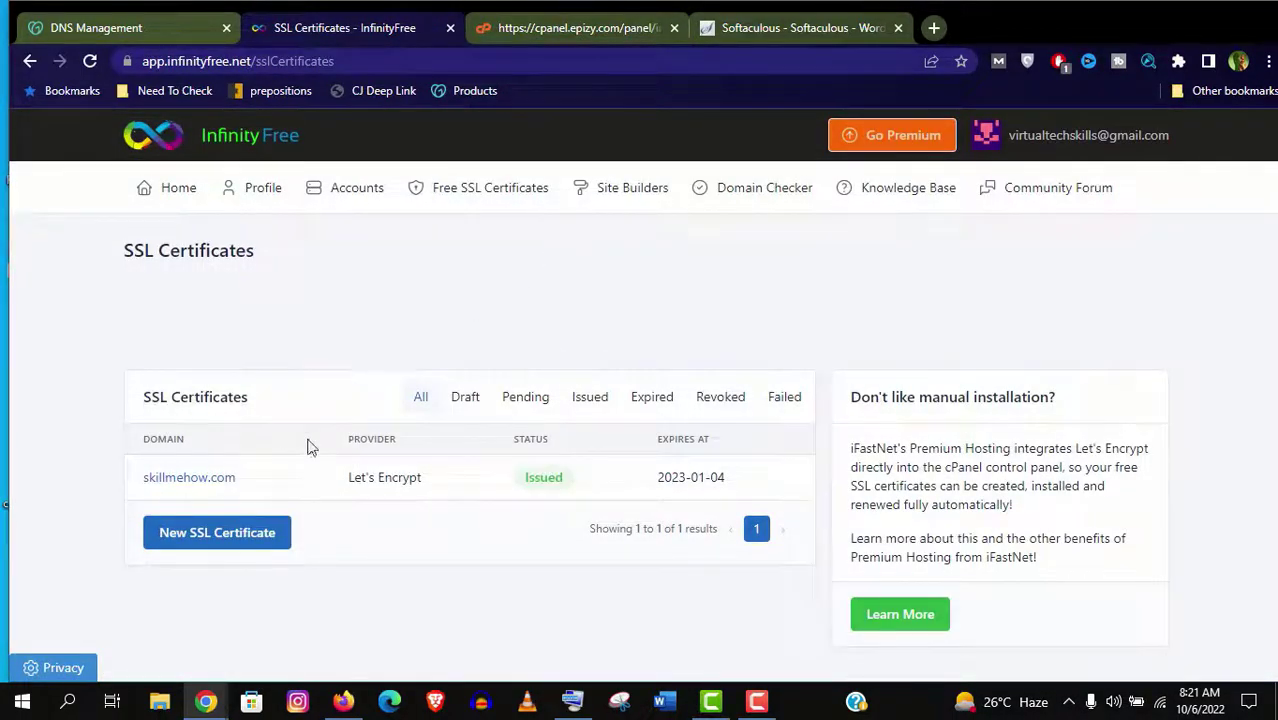
left_click(224, 484)
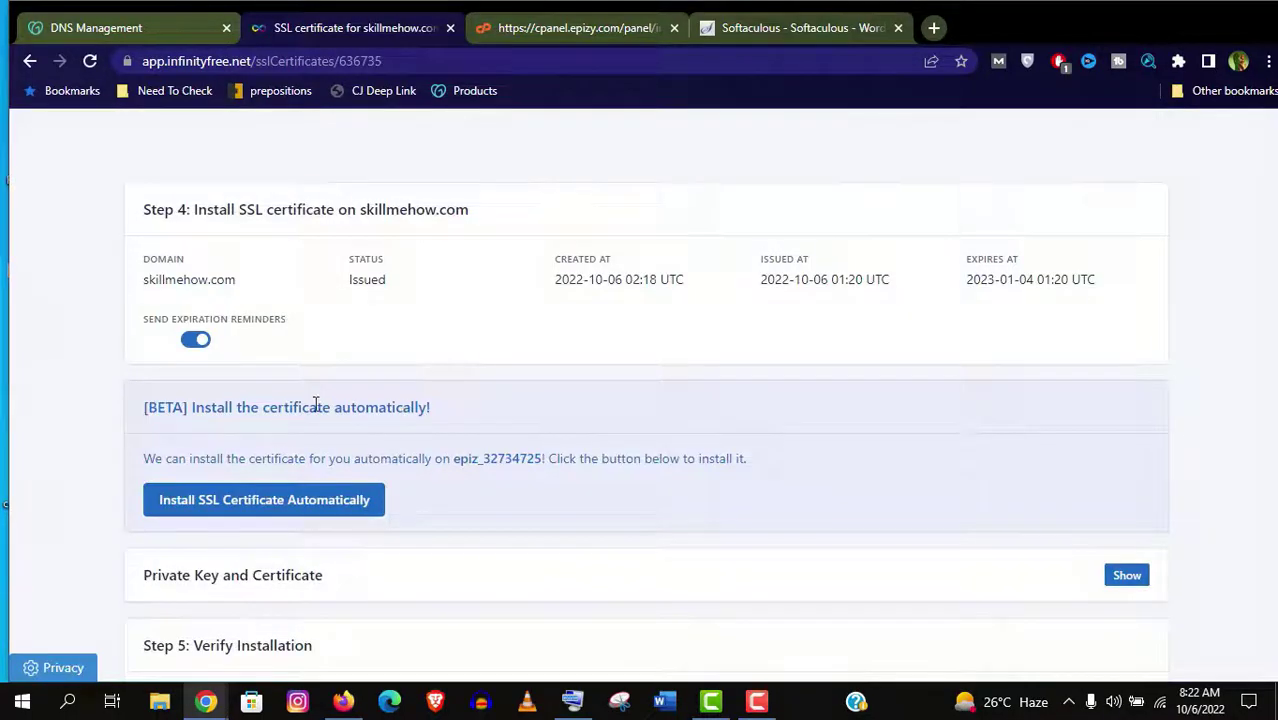
left_click(268, 507)
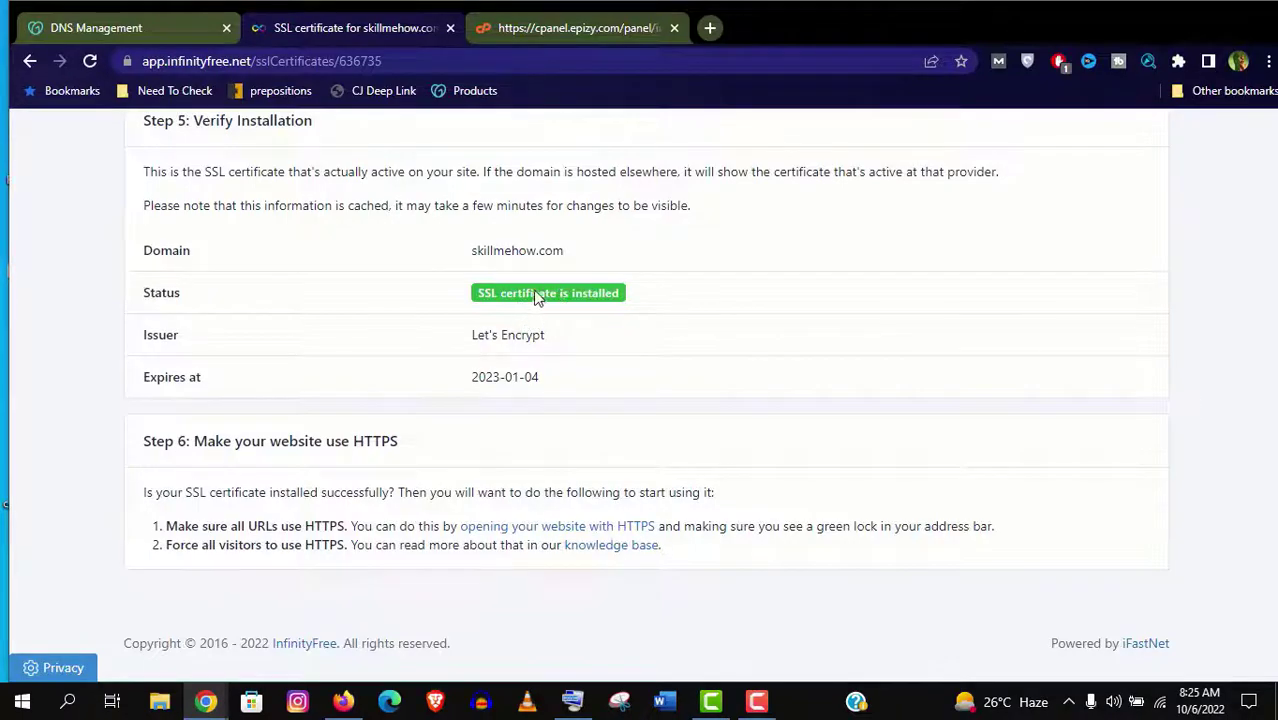
- Open the WordPress installation form in the Softaculous Apps Installer from the hosting control panel
scroll(787, 277, "up", 10)
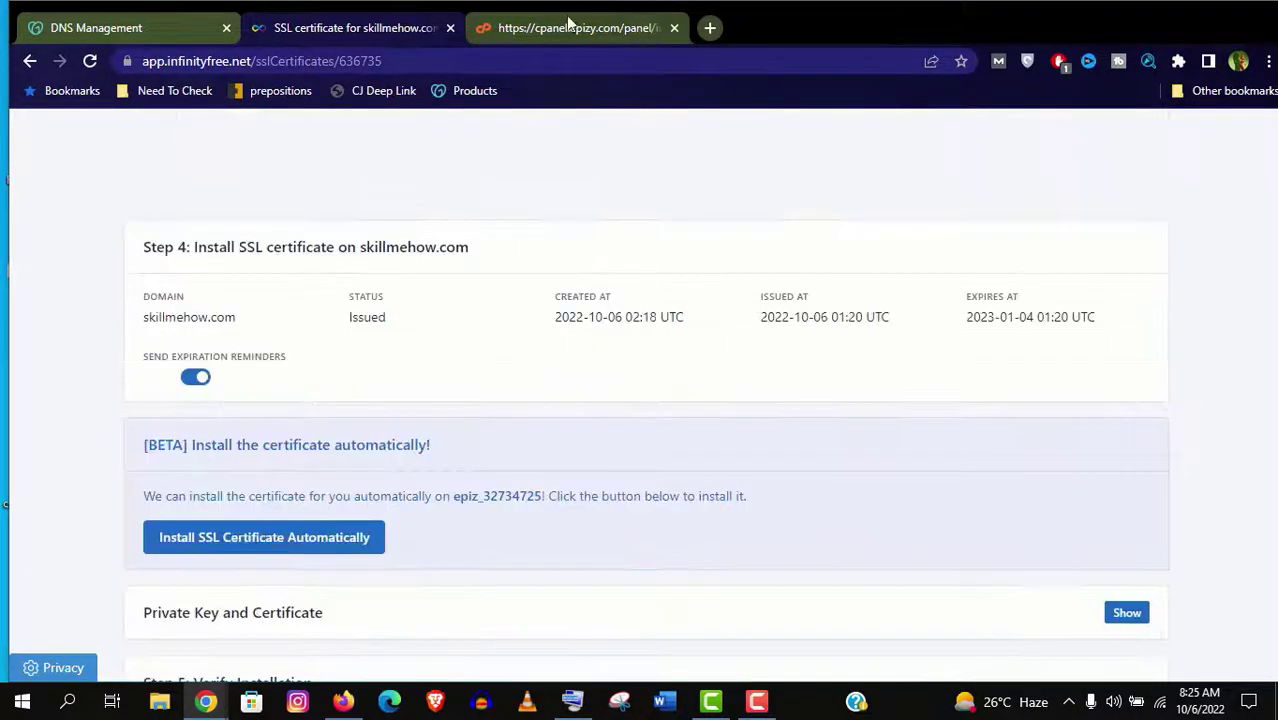
left_click(568, 22)
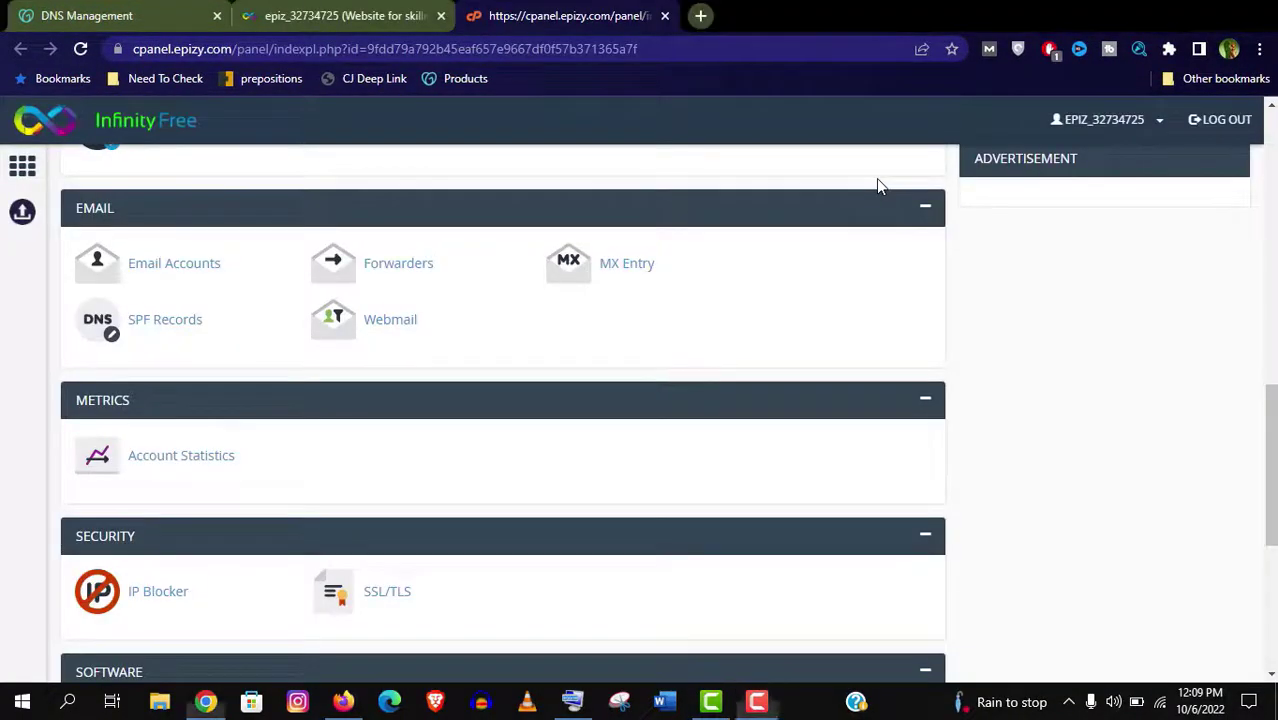
scroll(878, 185, "down", 3)
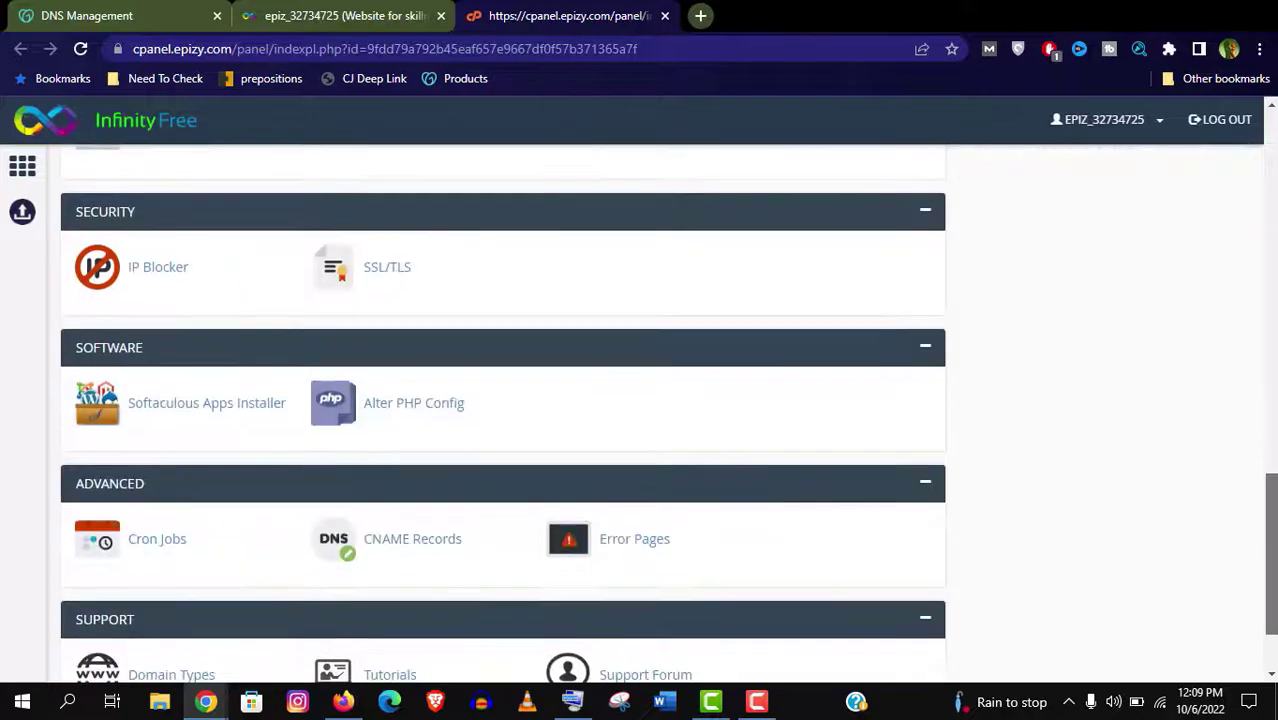
scroll(208, 479, "up", 1)
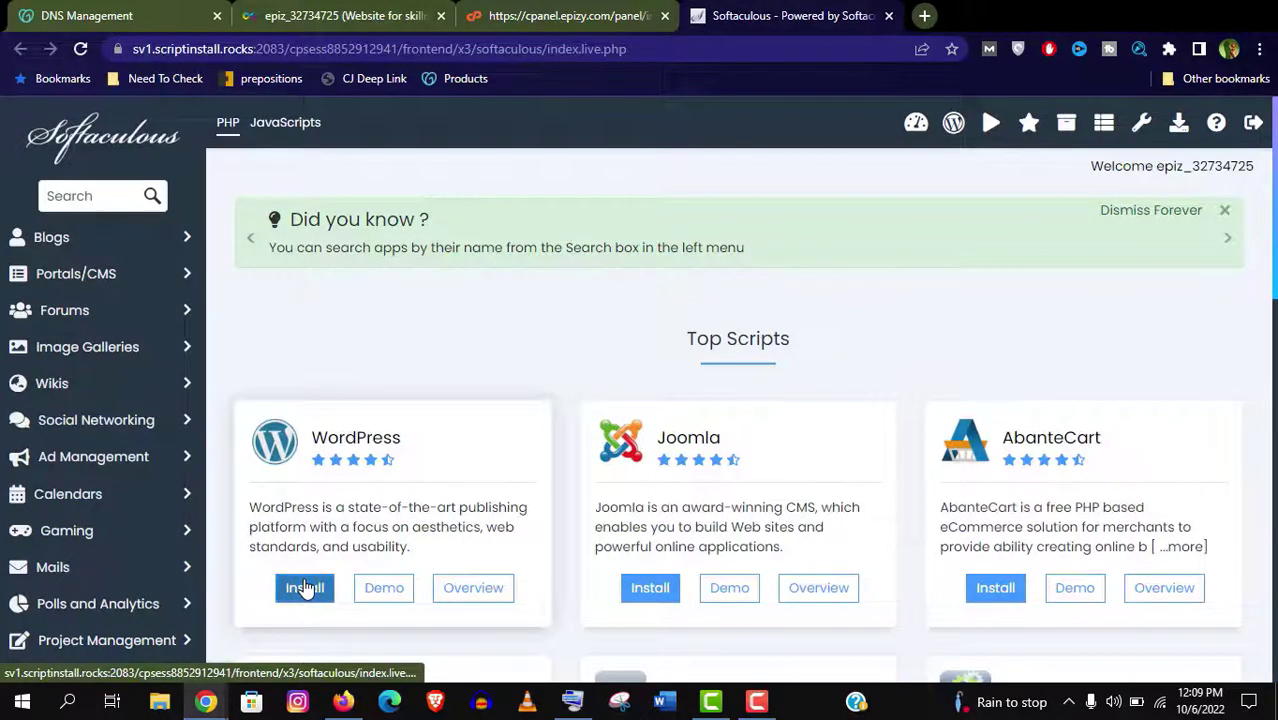
left_click(305, 588)
left_click(391, 617)
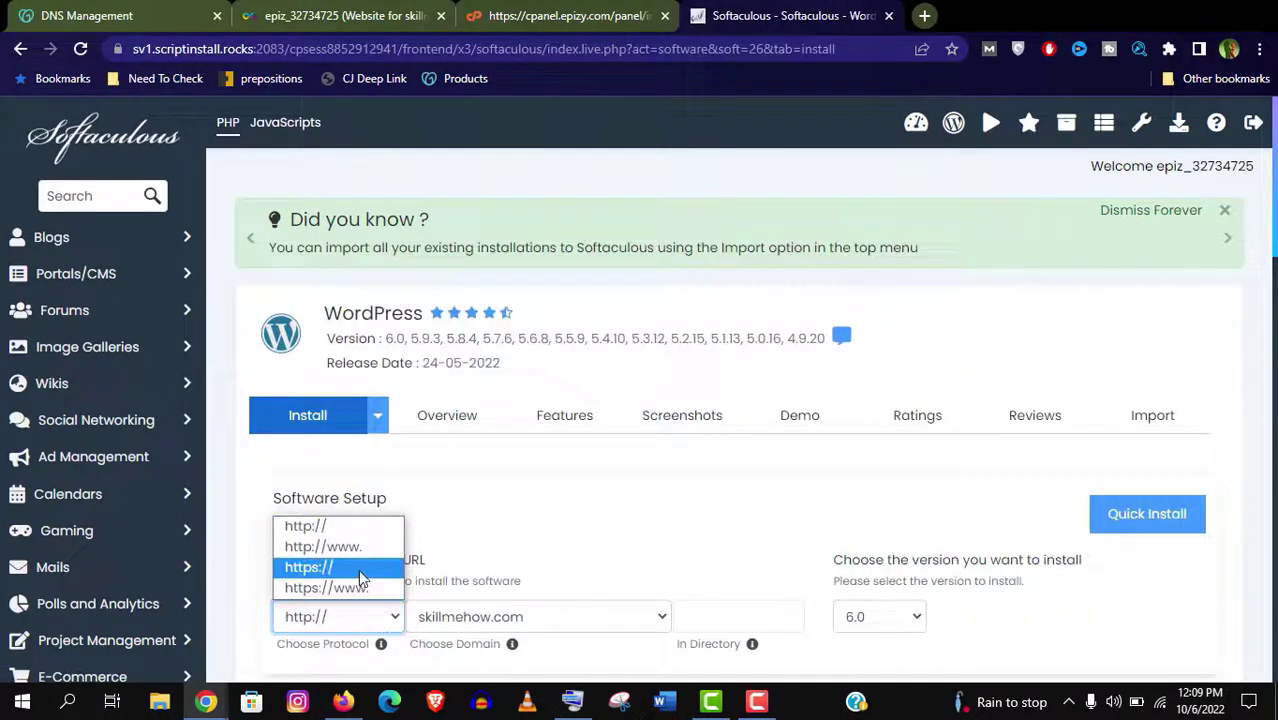
left_click(360, 578)
scroll(1162, 288, "down", 3)
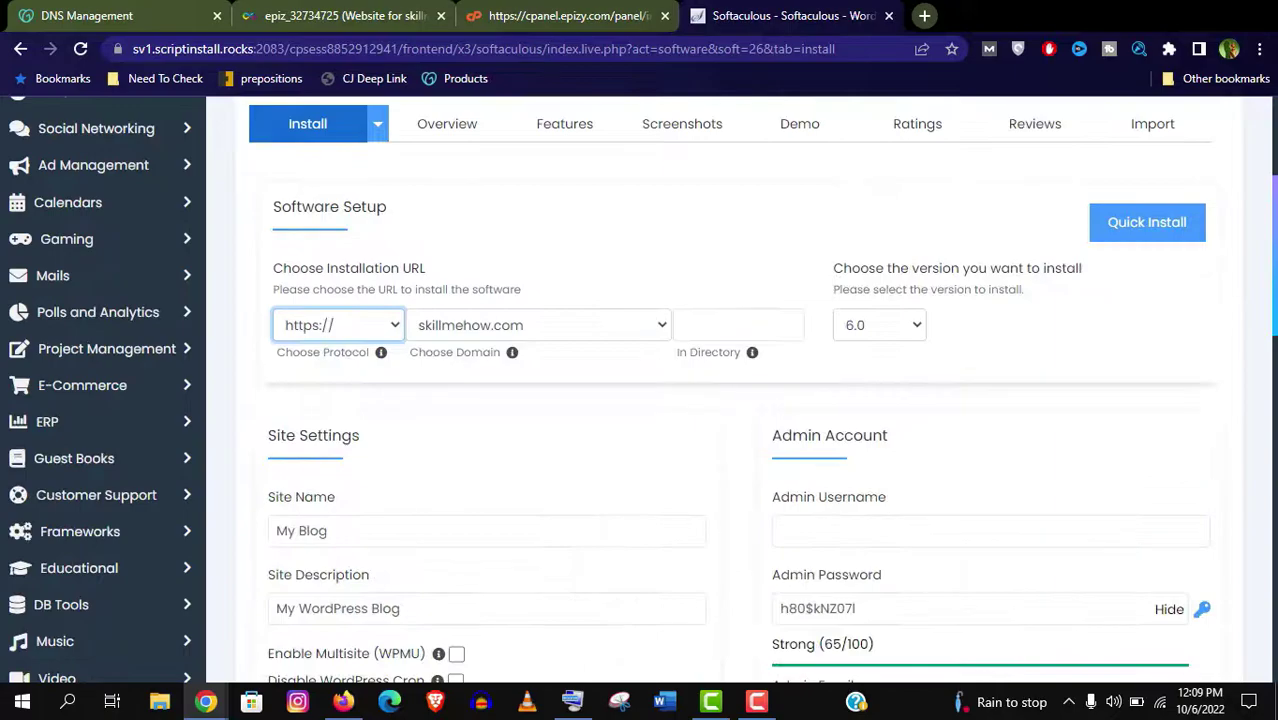
scroll(740, 400, "down", 1)
left_click(839, 437)
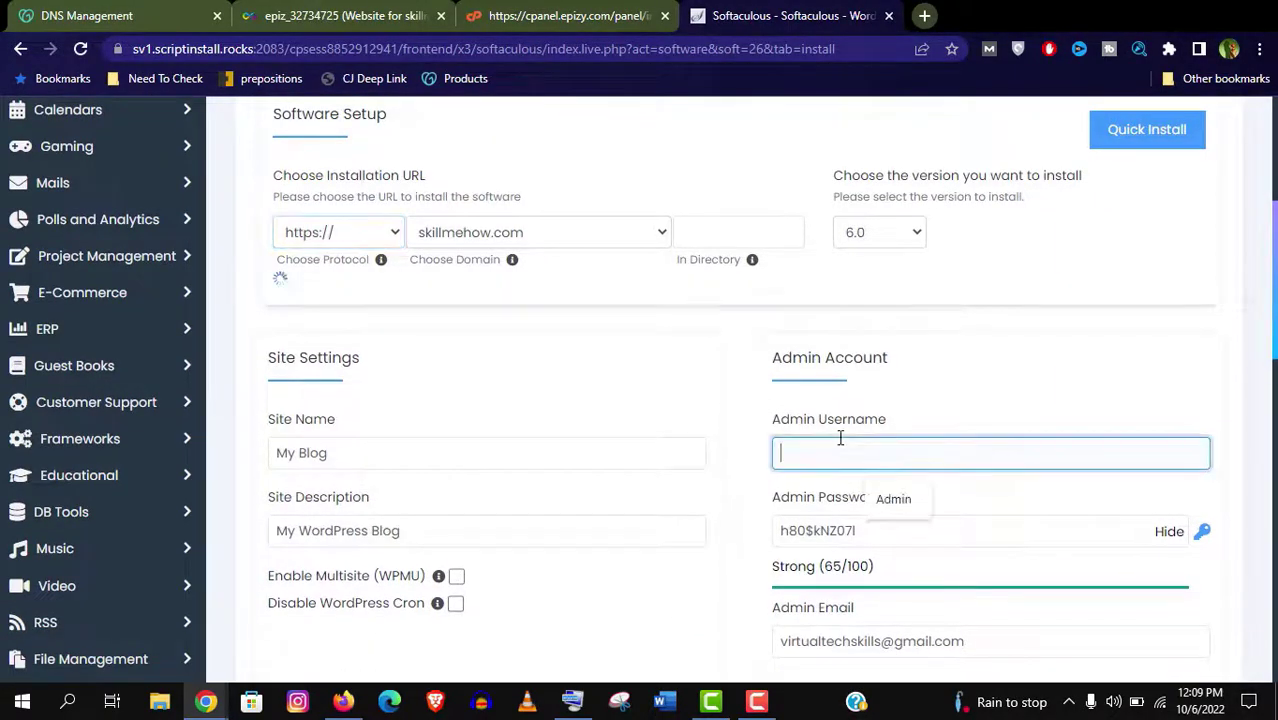
left_click(900, 497)
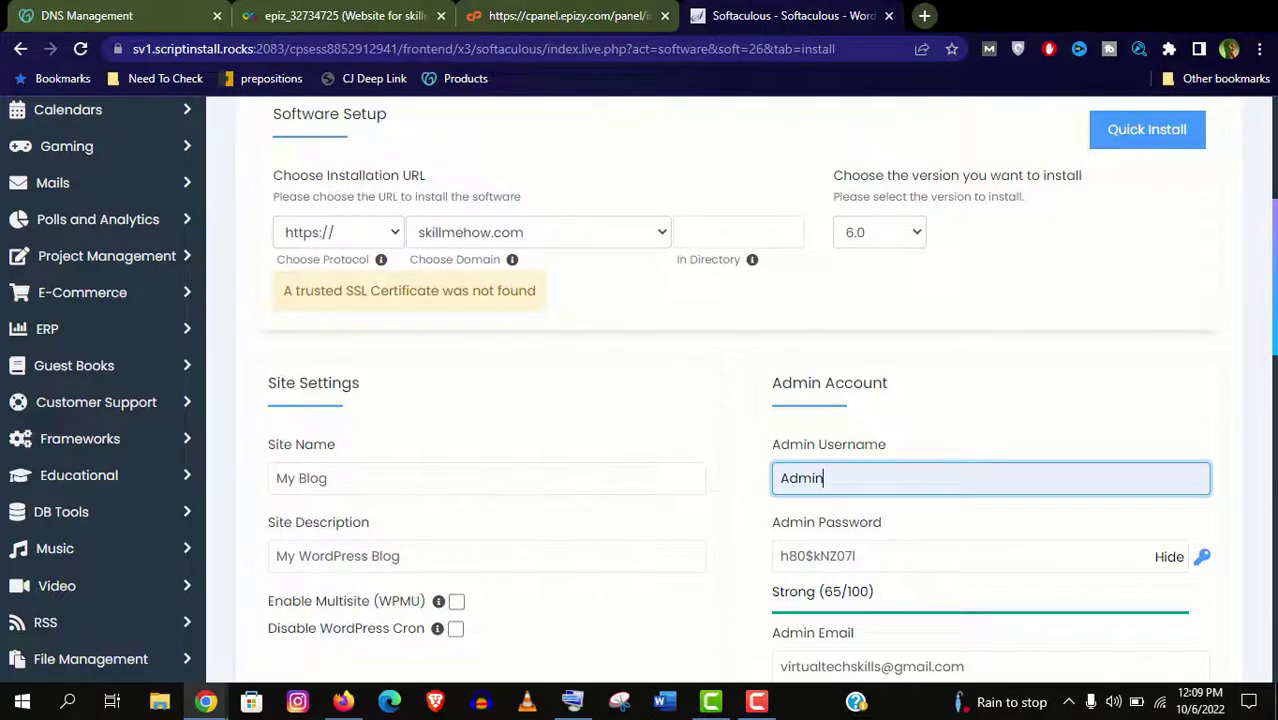
- Copy the generated admin password in the WordPress installation form's Admin Account section
scroll(740, 400, "down", 6)
scroll(740, 400, "up", 3)
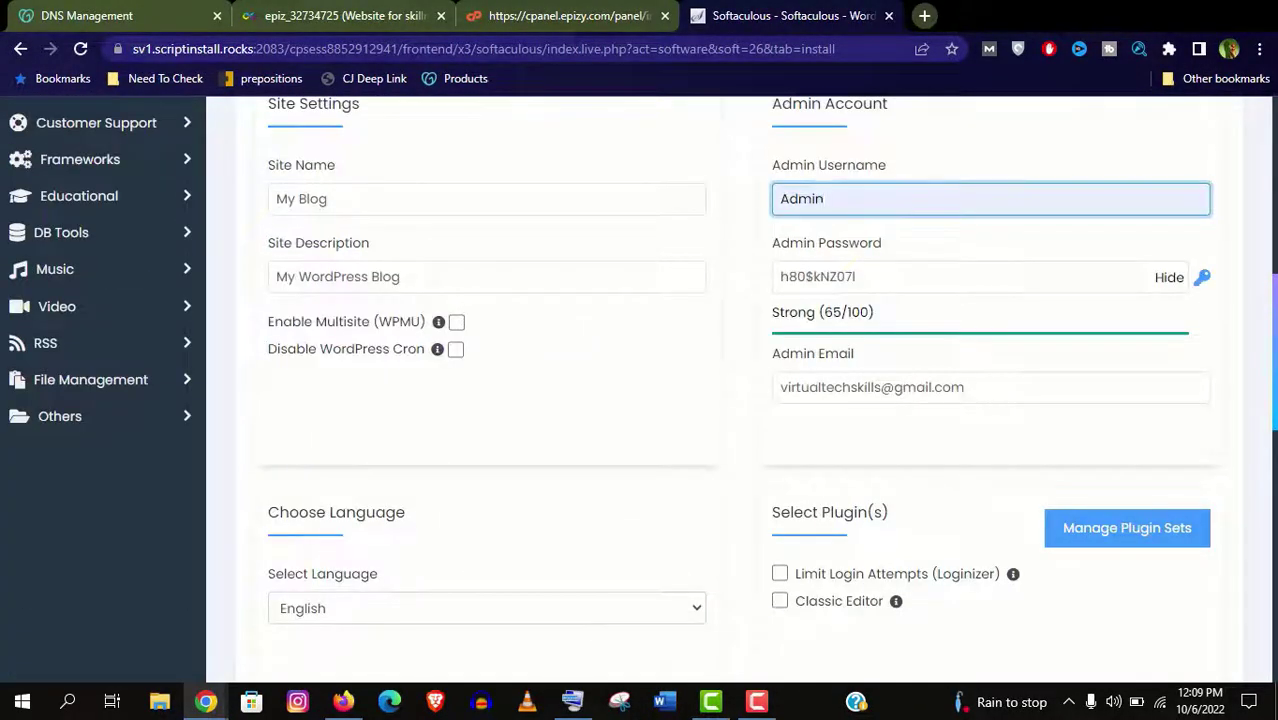
triple_click(835, 277)
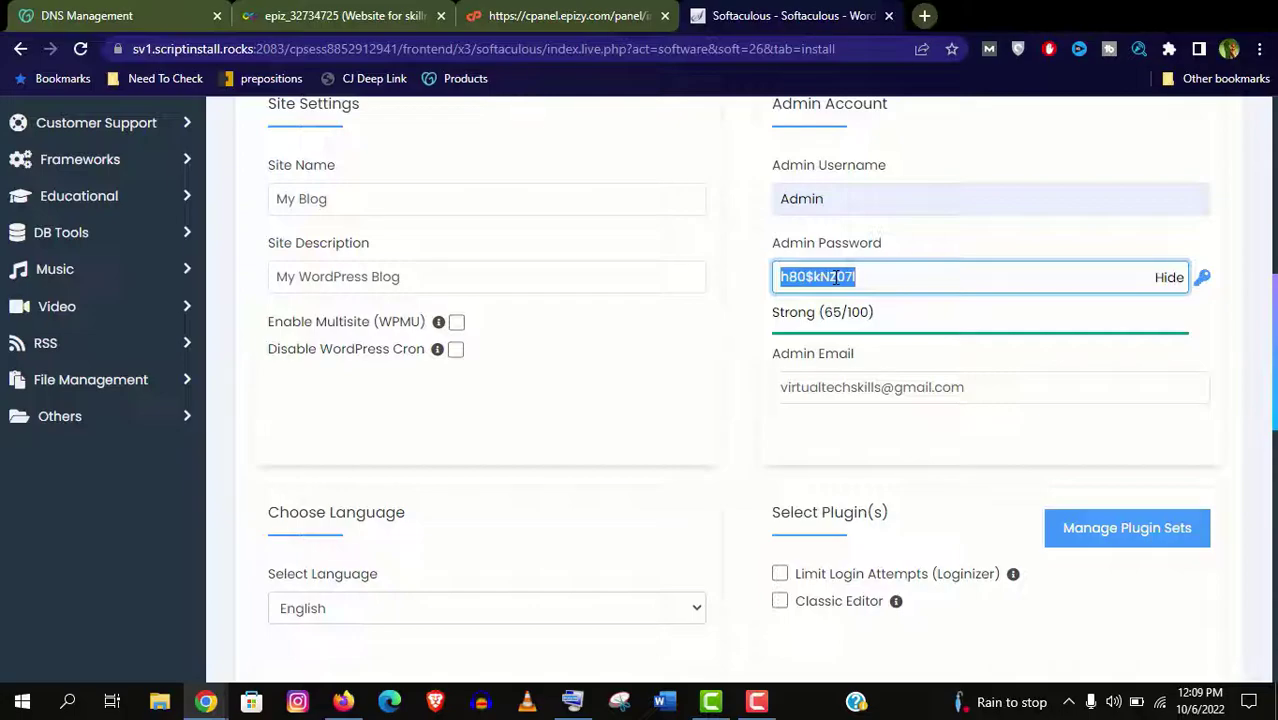
right_click(835, 277)
left_click(879, 342)
scroll(1220, 344, "up", 1)
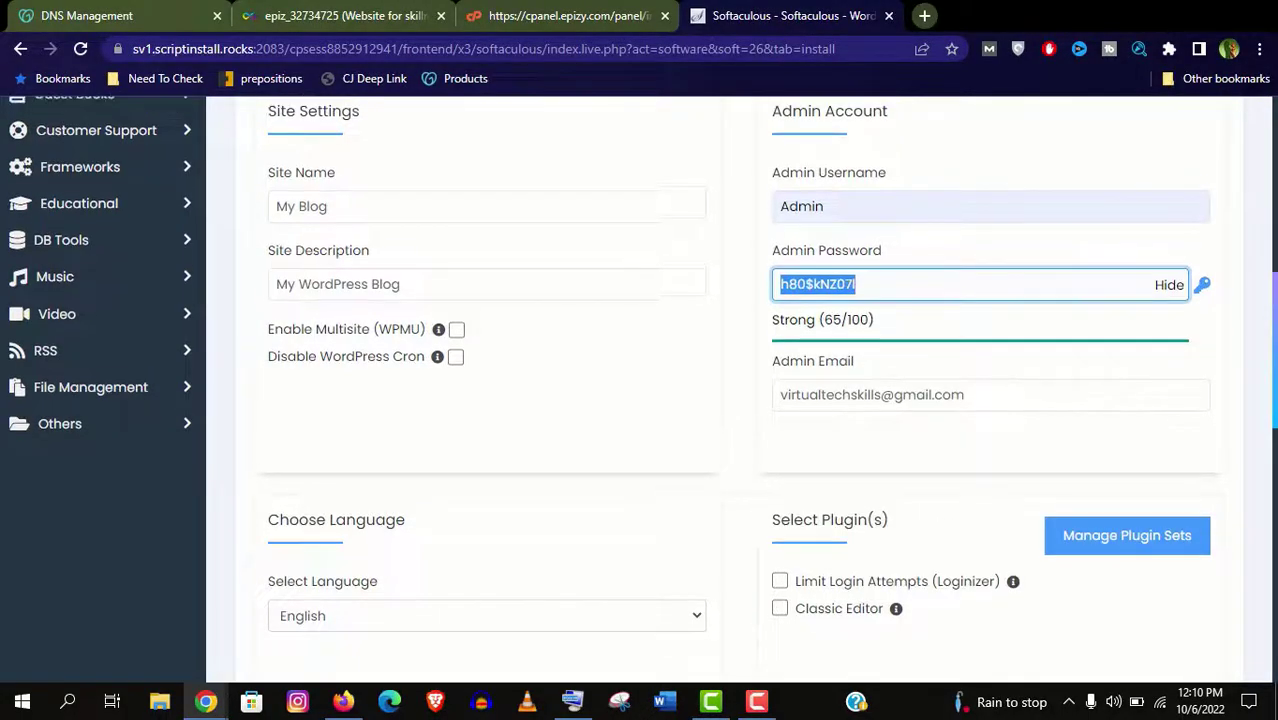
- Install WordPress on skillmehow.com with the remaining default settings and open its wp-admin dashboard
scroll(740, 400, "up", 10)
scroll(740, 400, "down", 8)
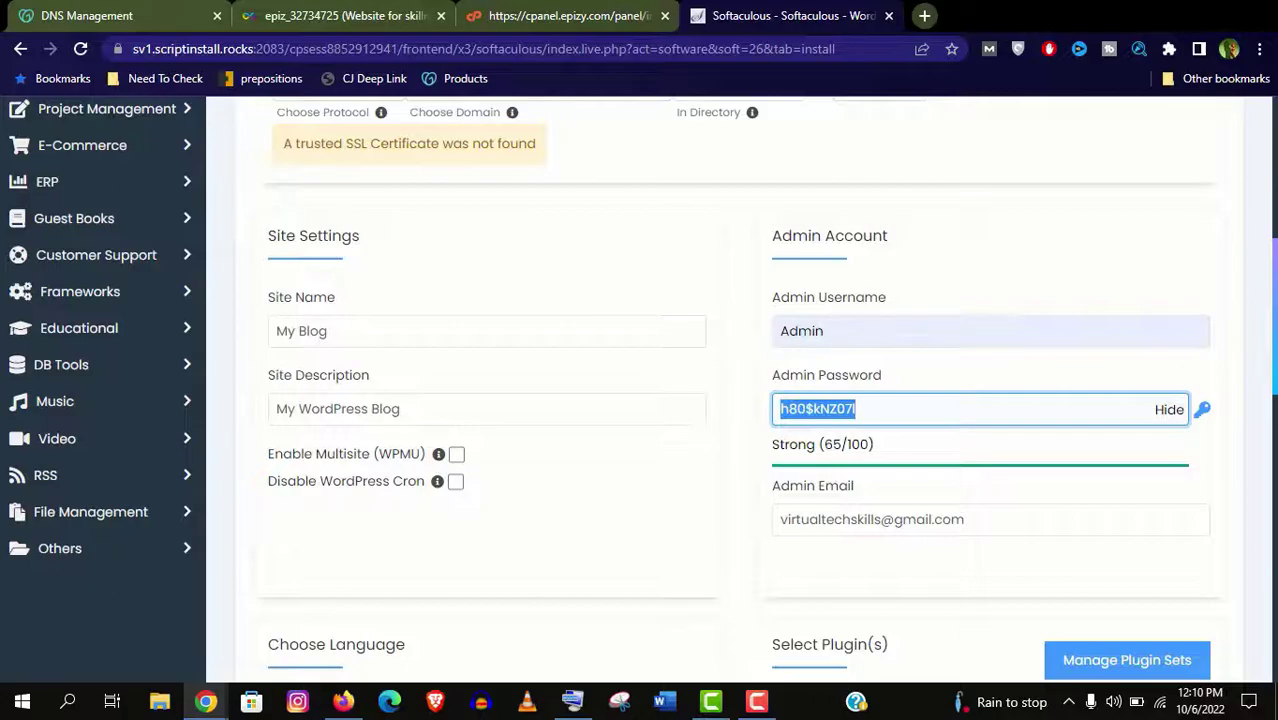
scroll(740, 400, "down", 5)
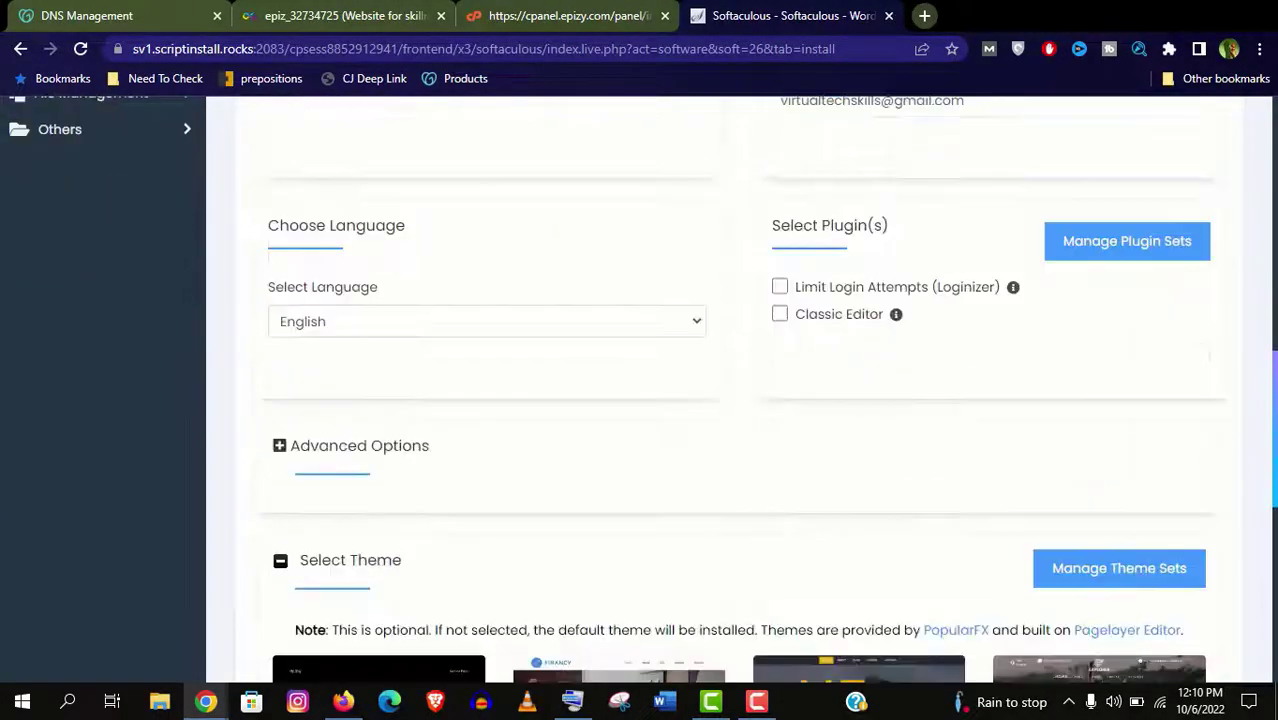
scroll(740, 400, "down", 5)
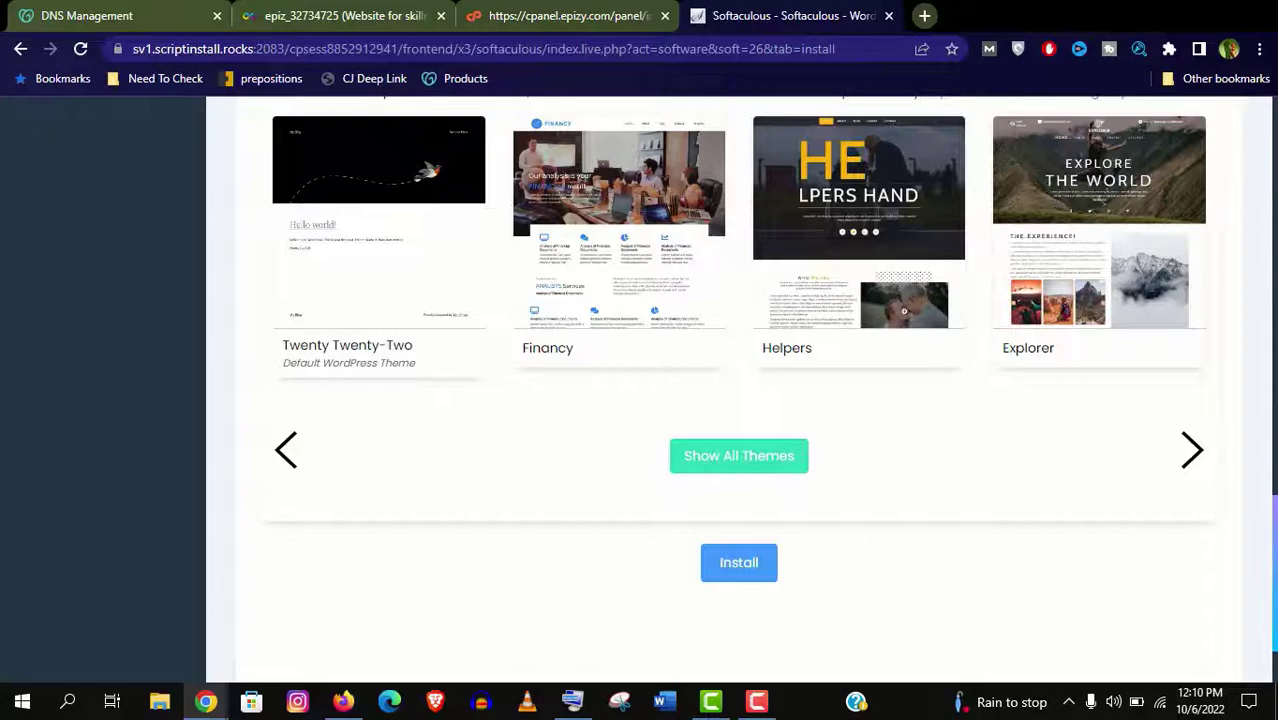
left_click(732, 572)
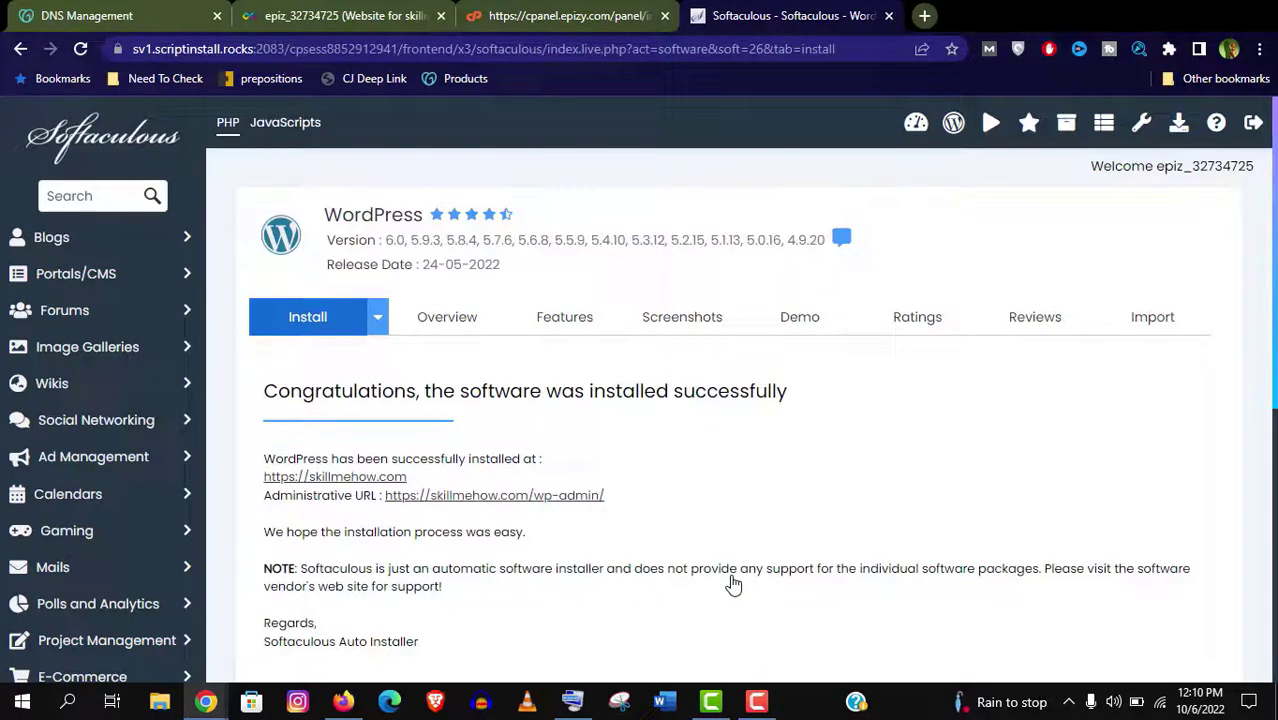
left_click(530, 497)
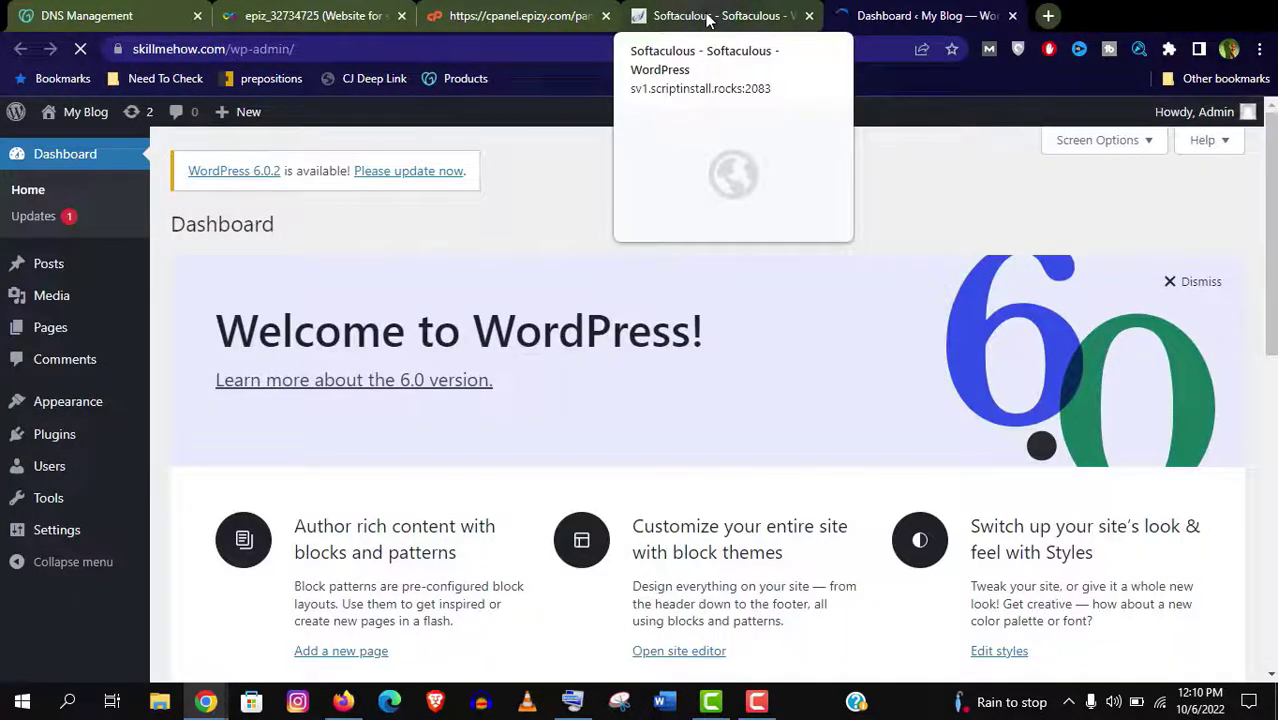
- Open the skillmehow.com home page from the Softaculous installation result, check its connection security and look through the page
left_click(707, 18)
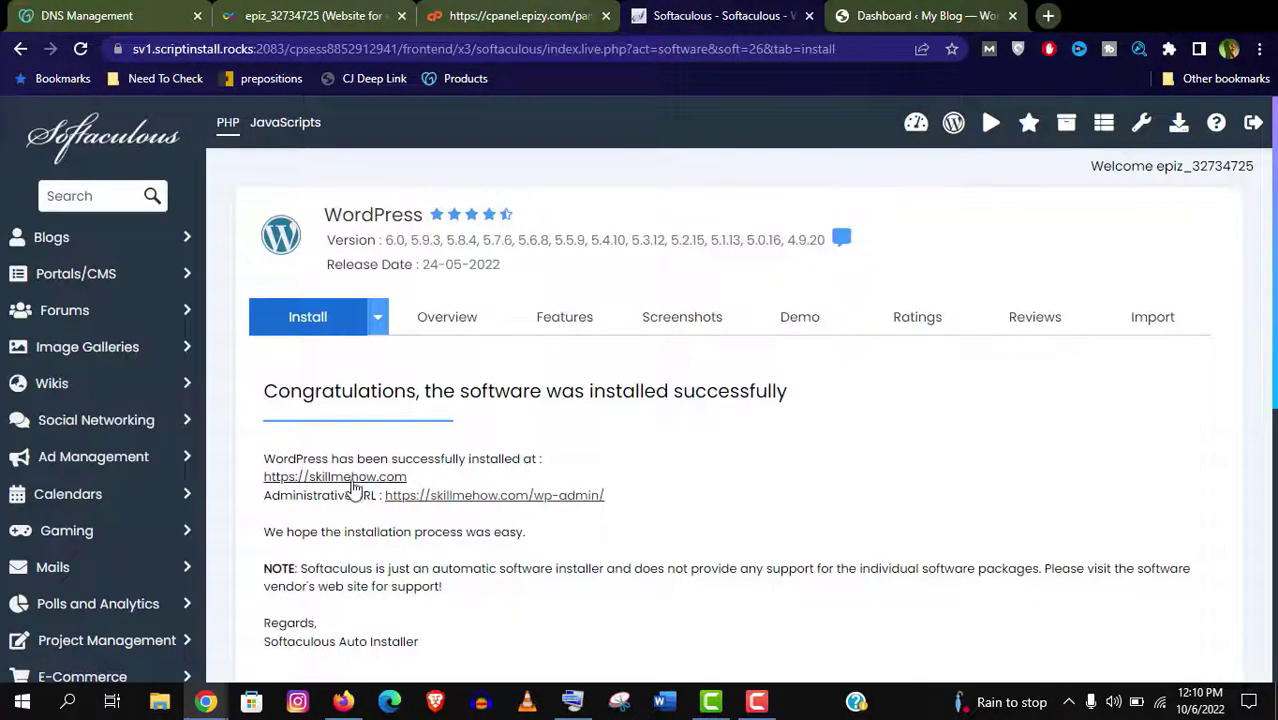
left_click(352, 486)
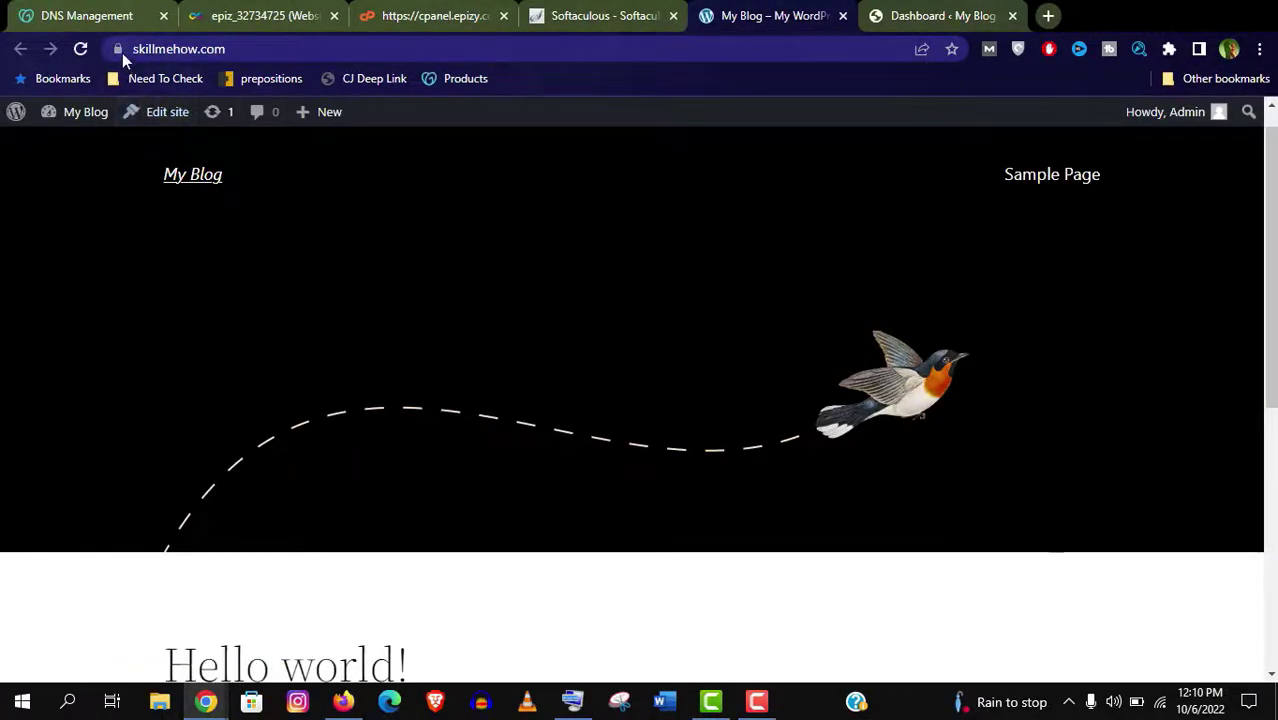
left_click(119, 50)
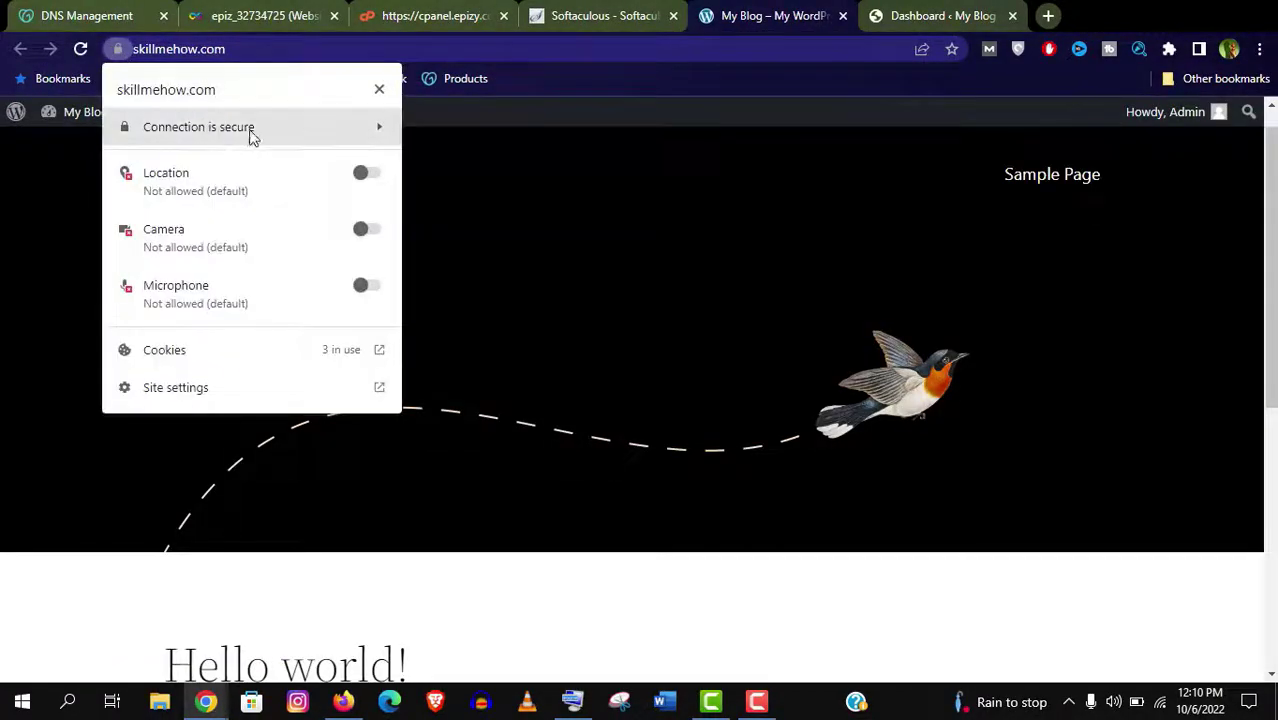
left_click(808, 195)
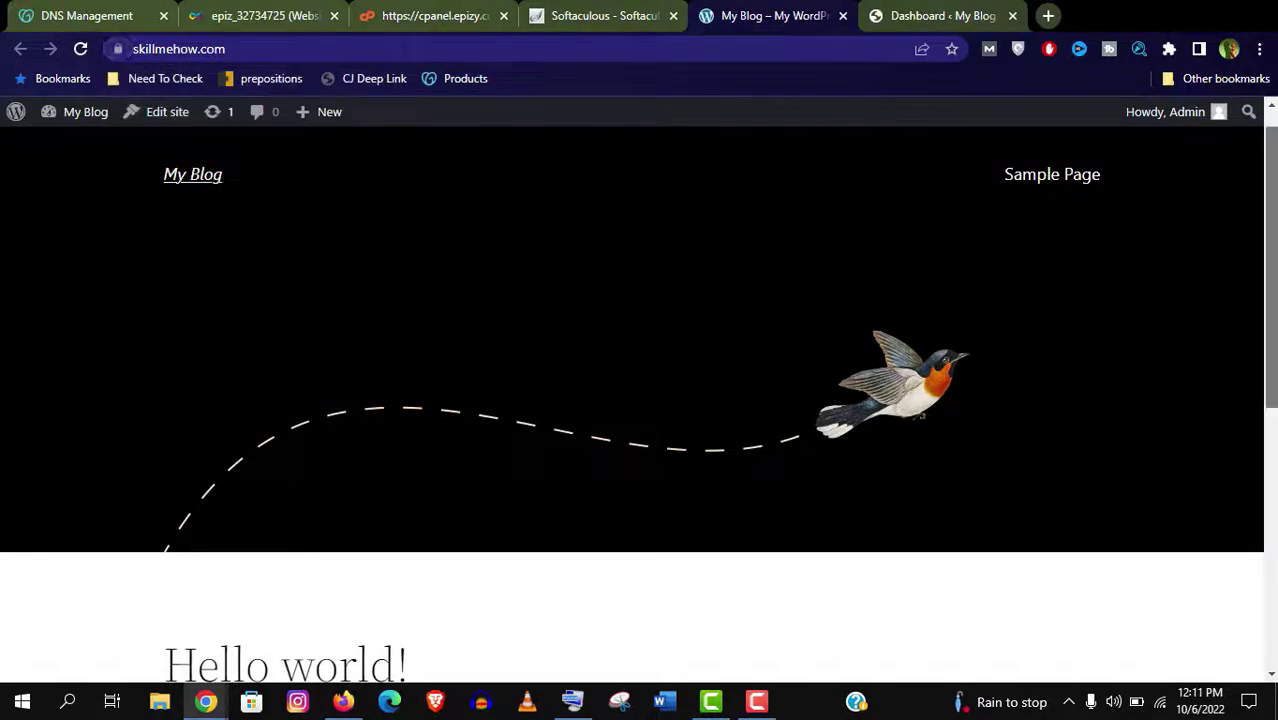
scroll(808, 195, "down", 5)
scroll(640, 400, "up", 10)
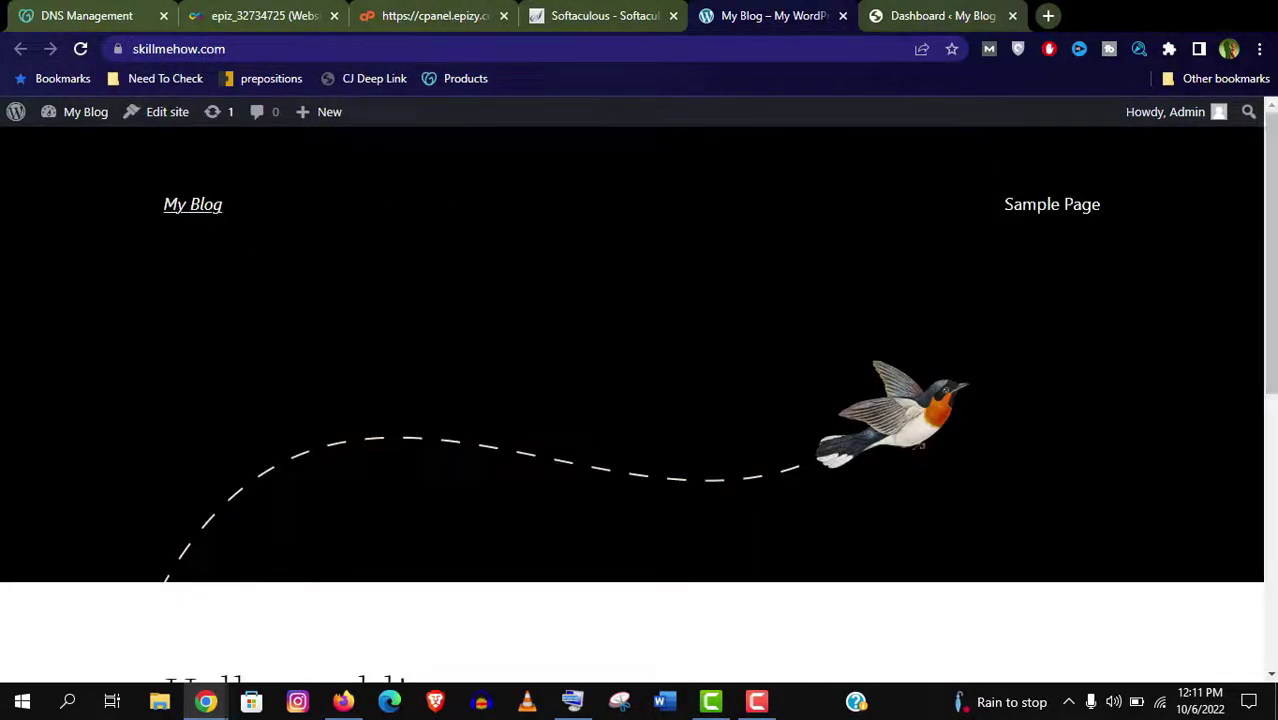
- Return to the WordPress dashboard and open the Permalinks settings
left_click(905, 22)
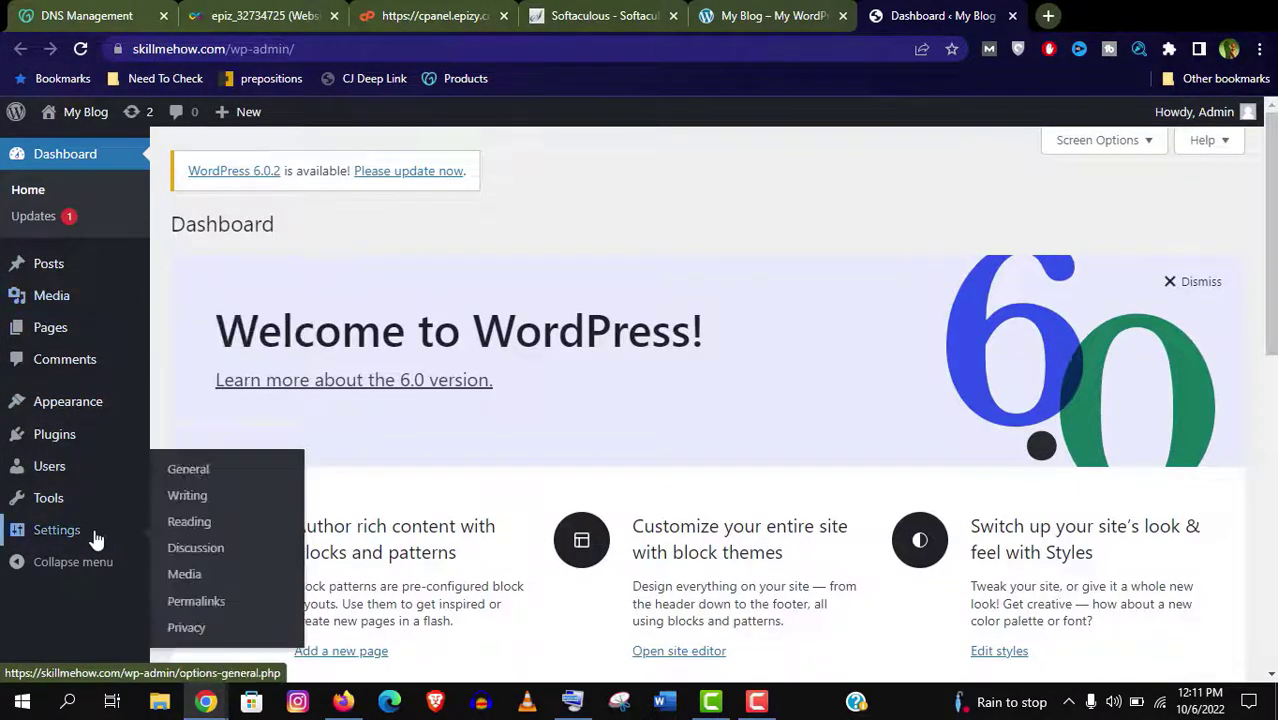
left_click(224, 622)
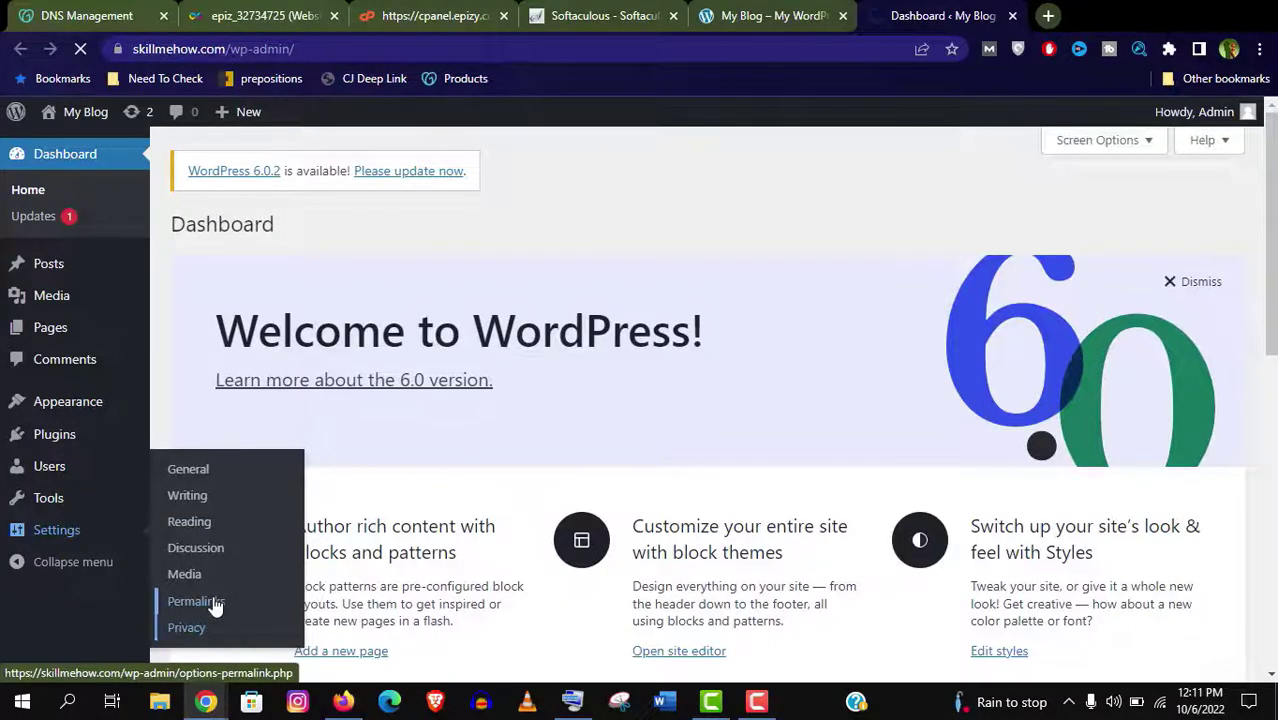